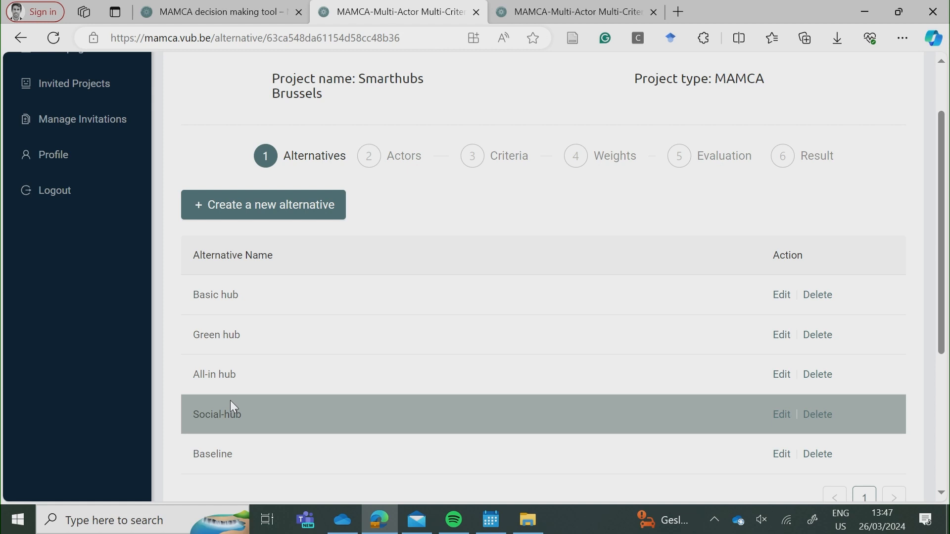
Open the new-alternative form and close it without adding, keeping the five existing alternatives.
{"action": "left_click", "coordinate": [315, 211]}
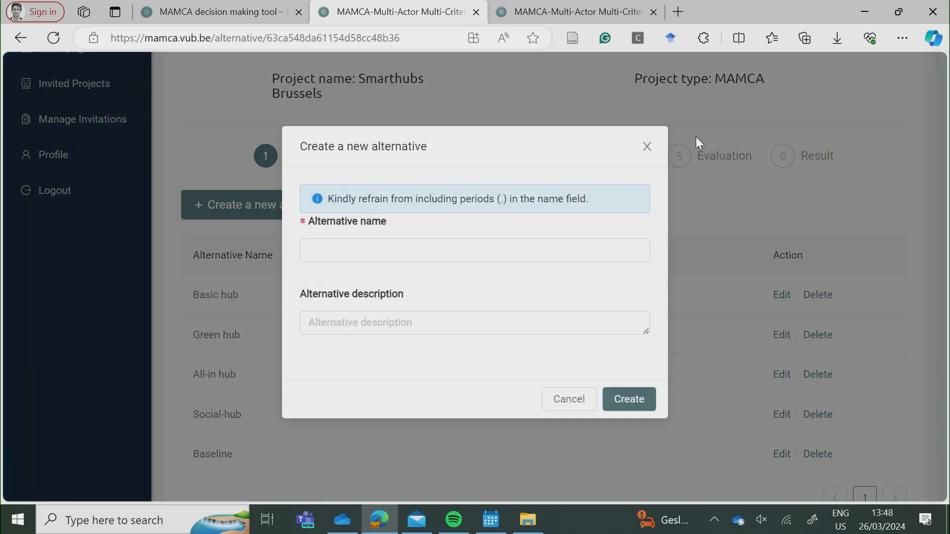
{"action": "left_click", "coordinate": [646, 147]}
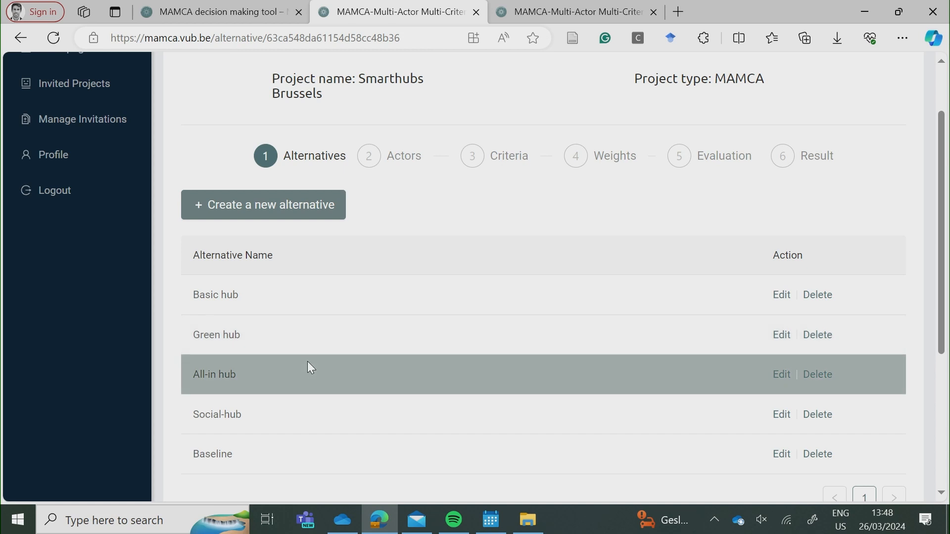
{"action": "scroll", "coordinate": [308, 363], "scroll_direction": "down", "scroll_amount": 1}
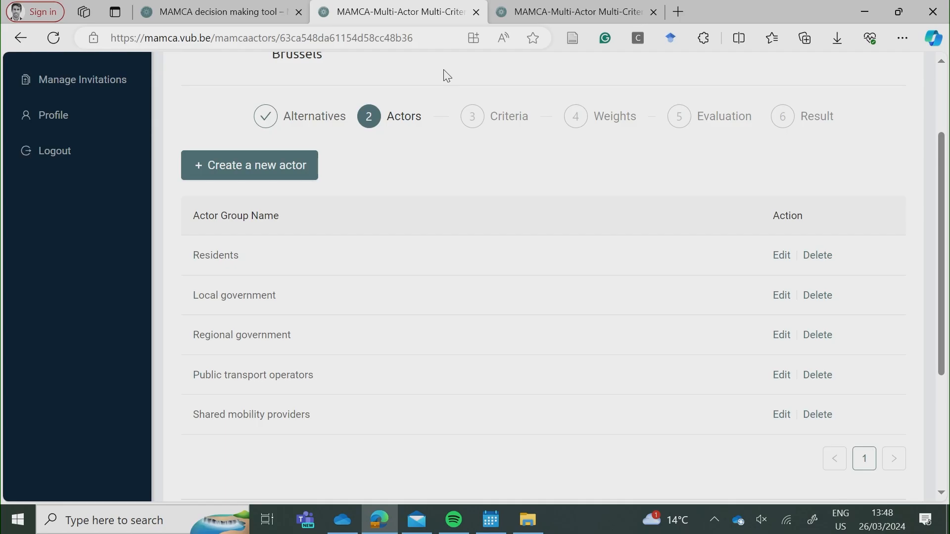
Open the new actor group form and close it without adding an actor.
{"action": "left_click", "coordinate": [238, 157]}
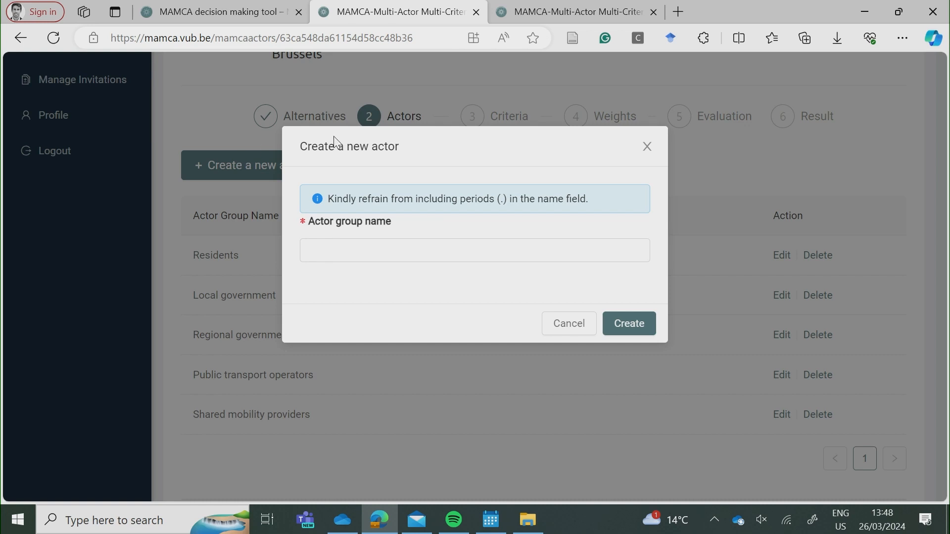
{"action": "left_click", "coordinate": [645, 154]}
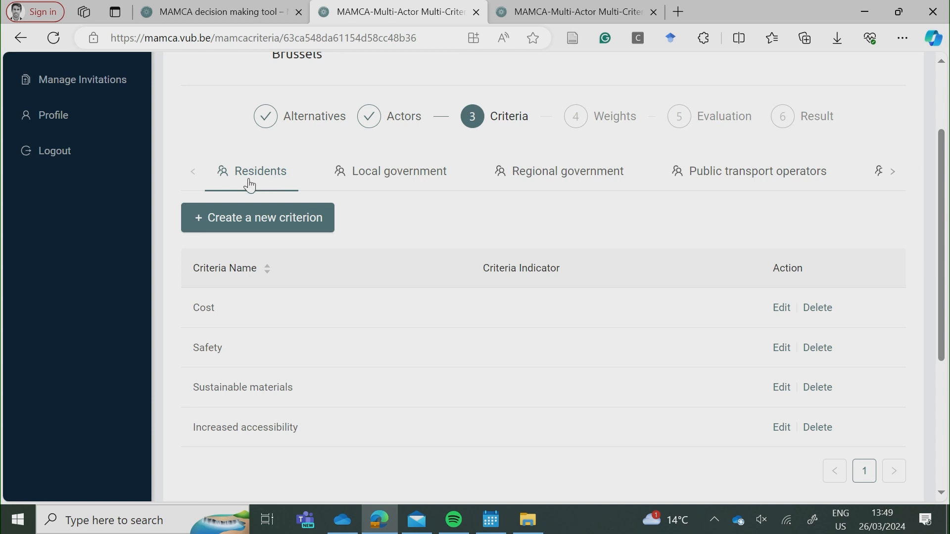
Browse the actor groups' criteria, revisit Residents, and end on Local government's empty list.
{"action": "left_click", "coordinate": [393, 170]}
{"action": "key", "text": "Right"}
{"action": "key", "text": "Right"}
{"action": "key", "text": "Right"}
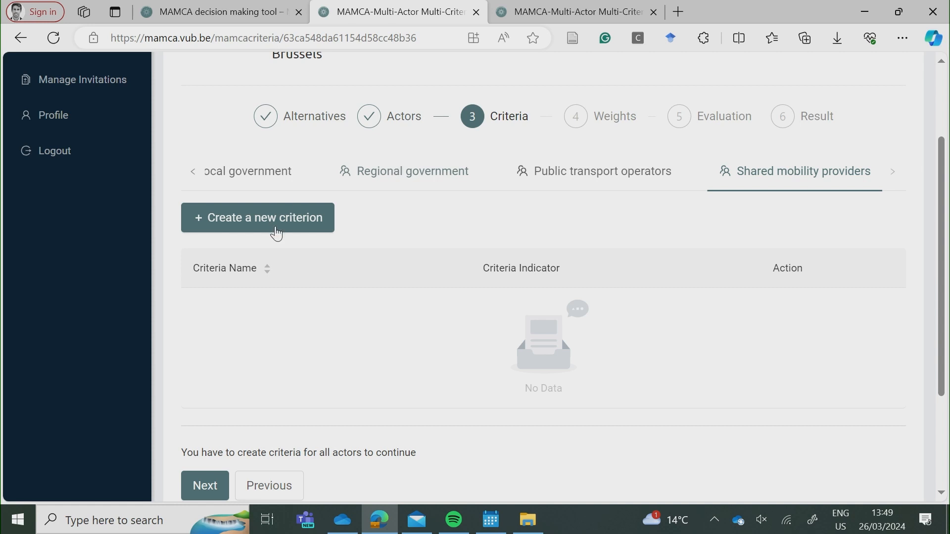
{"action": "left_click", "coordinate": [193, 171]}
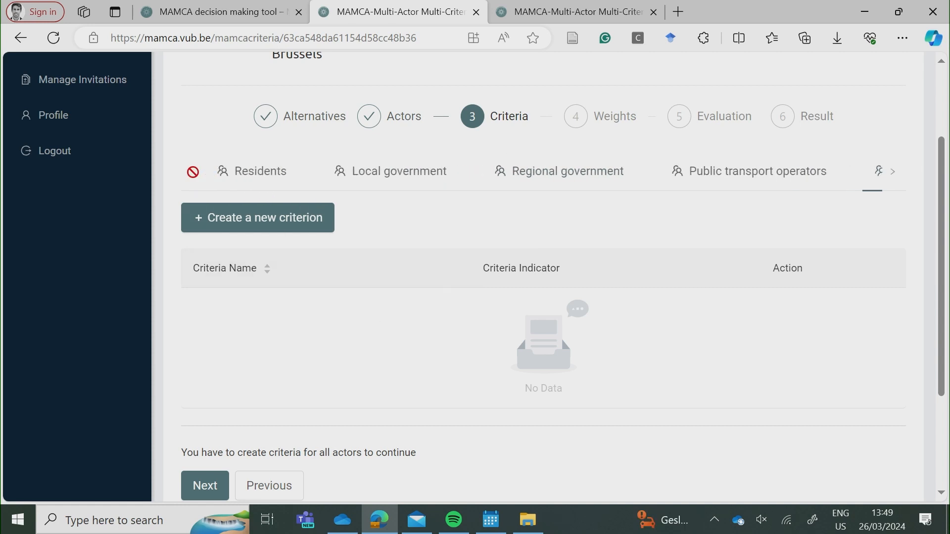
{"action": "left_click", "coordinate": [244, 172]}
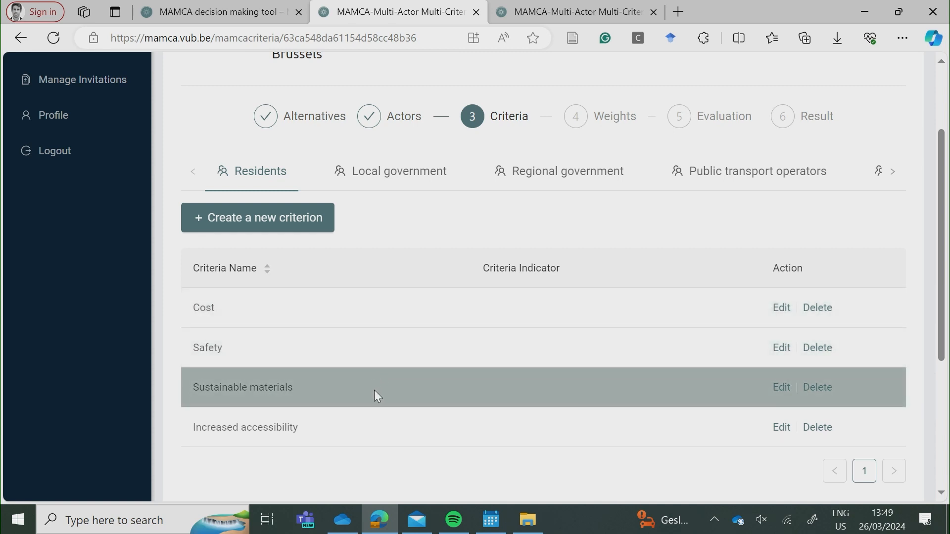
{"action": "left_click", "coordinate": [376, 173]}
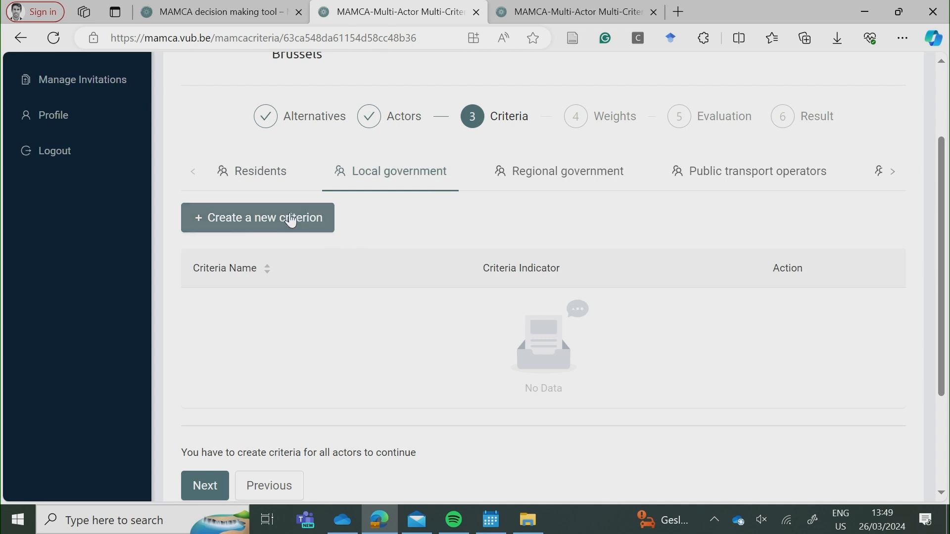
Create the criterion 'cost' for Local government.
{"action": "left_click", "coordinate": [291, 219]}
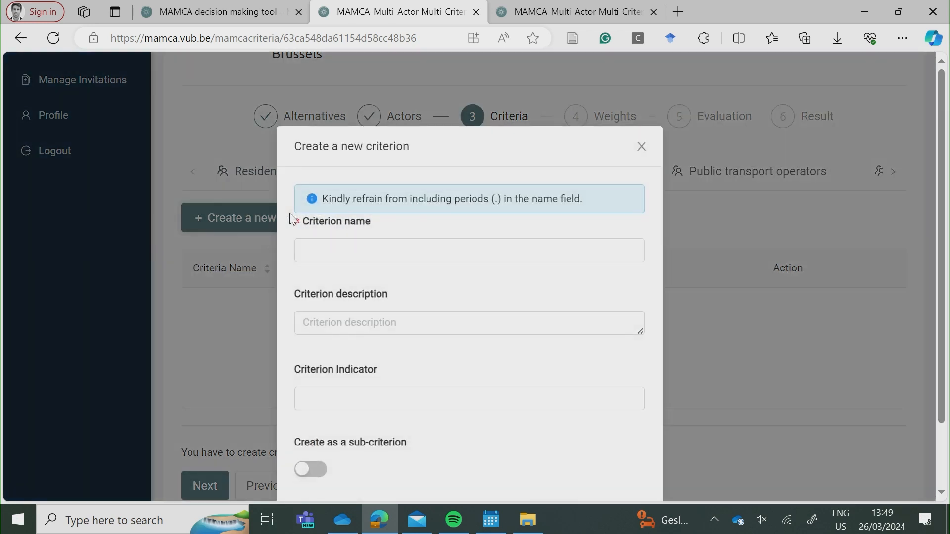
{"action": "left_click", "coordinate": [331, 247]}
{"action": "type", "text": "cost"}
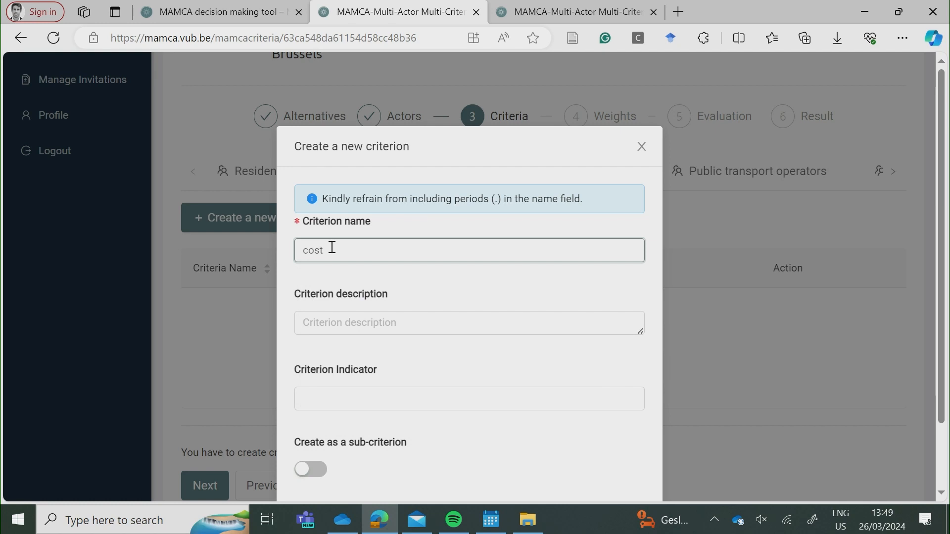
{"action": "scroll", "coordinate": [363, 346], "scroll_direction": "down", "scroll_amount": 1}
{"action": "scroll", "coordinate": [364, 347], "scroll_direction": "down", "scroll_amount": 1}
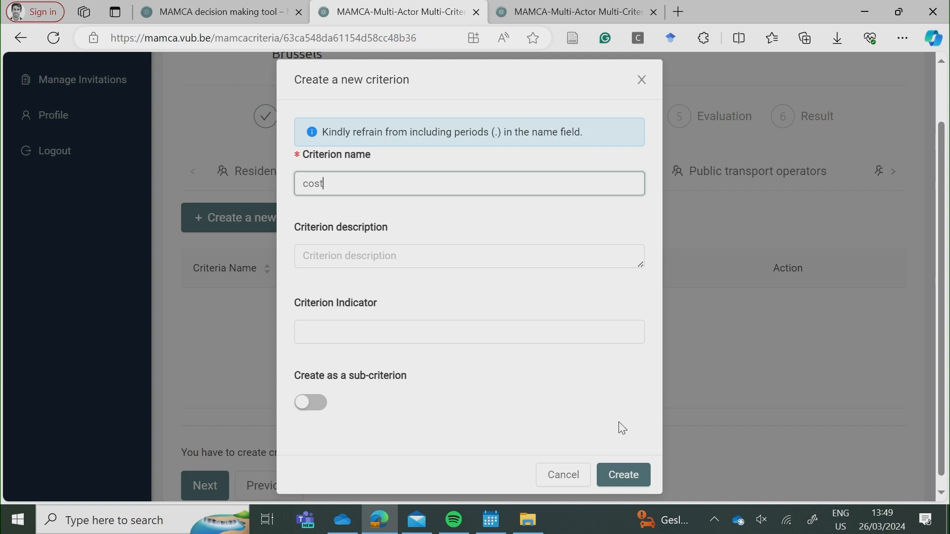
{"action": "left_click", "coordinate": [618, 475]}
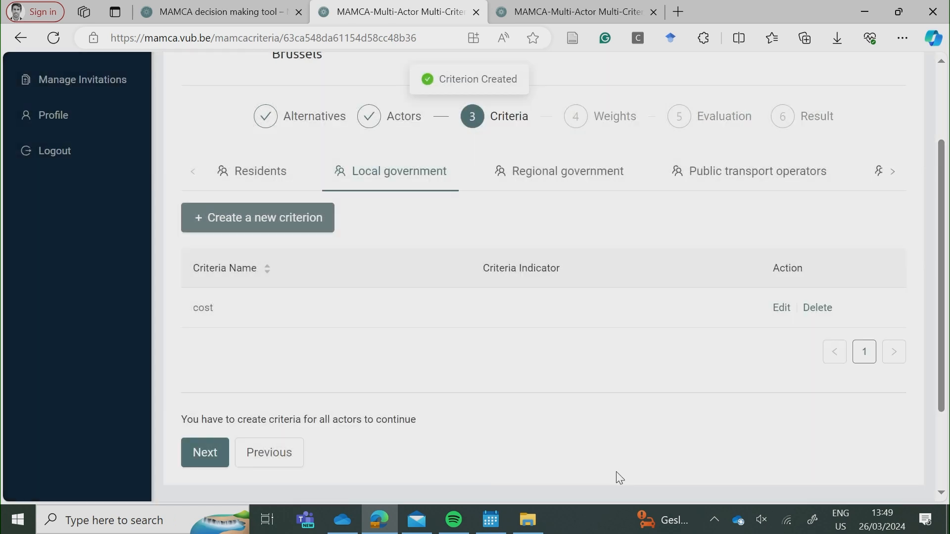
Create the criterion 'accessibility' for Regional government.
{"action": "left_click", "coordinate": [542, 178]}
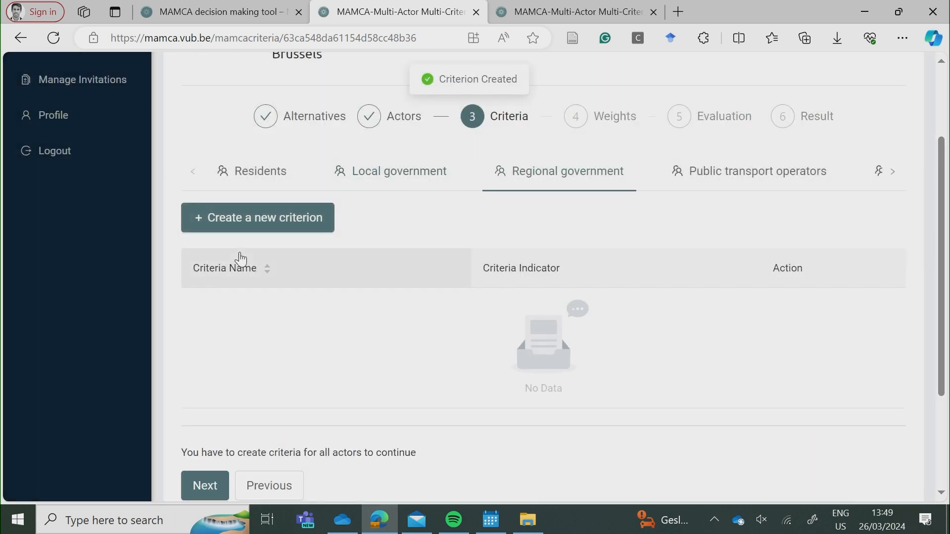
{"action": "left_click", "coordinate": [254, 227]}
{"action": "left_click", "coordinate": [313, 243]}
{"action": "type", "text": "accessi"}
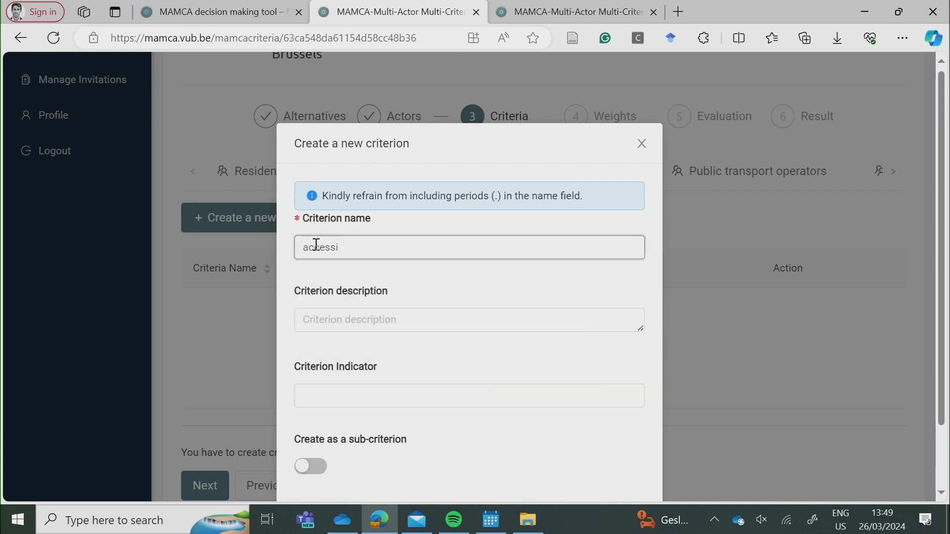
{"action": "type", "text": "bility"}
{"action": "scroll", "coordinate": [369, 391], "scroll_direction": "down", "scroll_amount": 2}
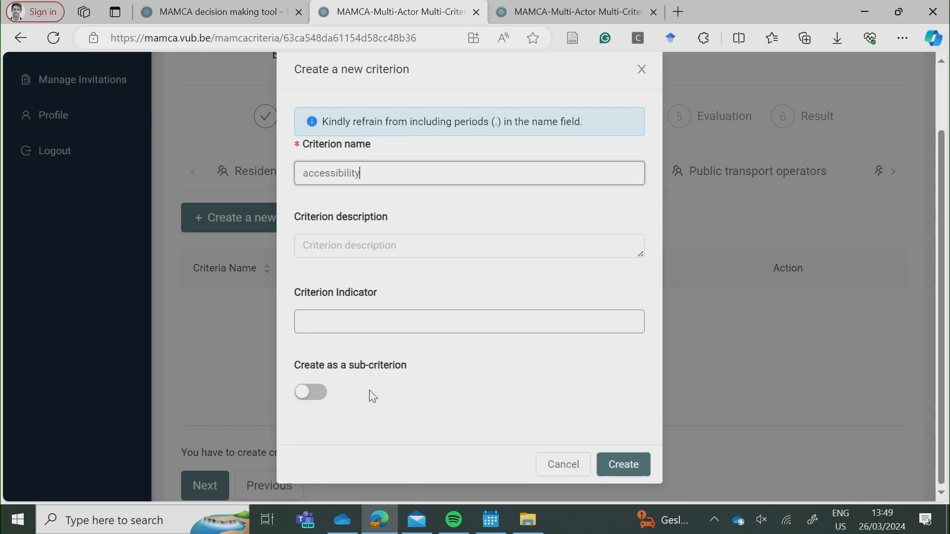
{"action": "left_click", "coordinate": [624, 465]}
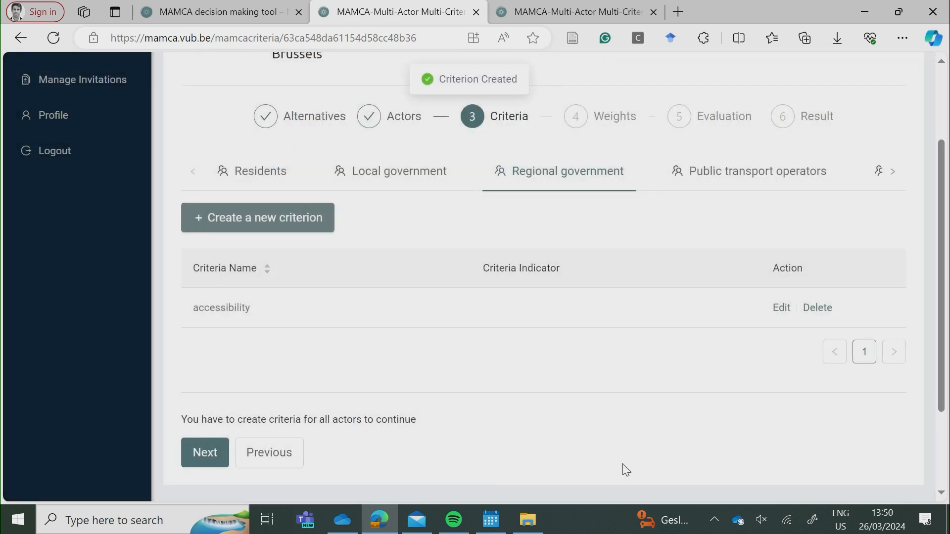
{"action": "left_click", "coordinate": [772, 176]}
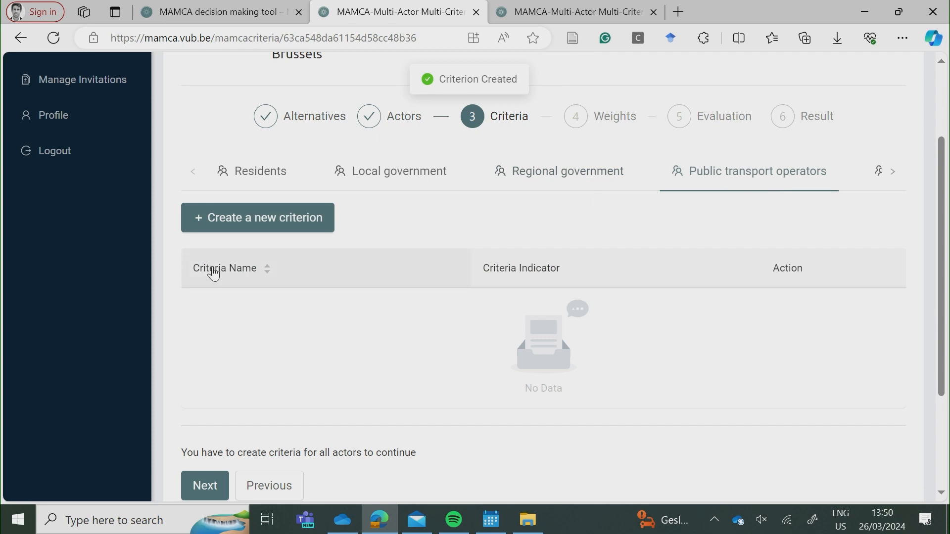
Create the criterion 'efficiency' for Public transport operators.
{"action": "left_click", "coordinate": [228, 216]}
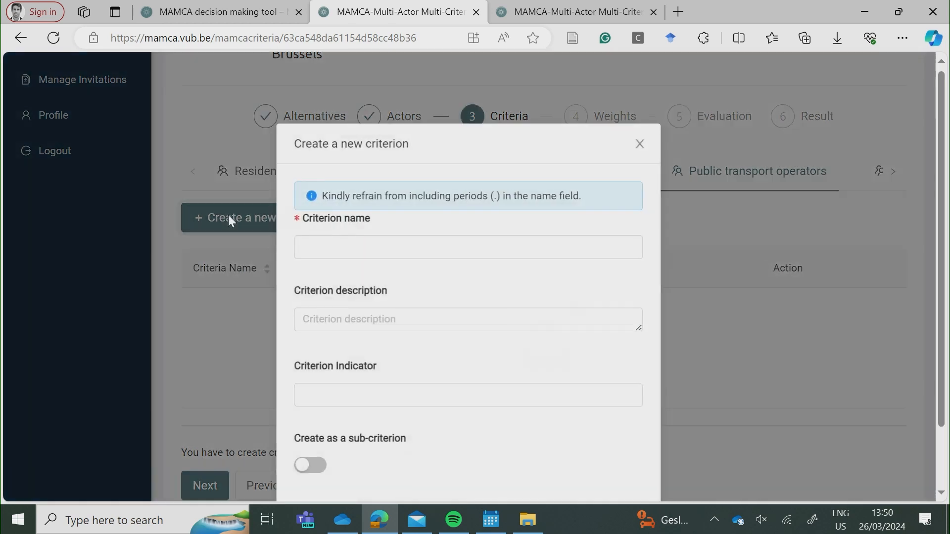
{"action": "left_click", "coordinate": [332, 254]}
{"action": "type", "text": "c"}
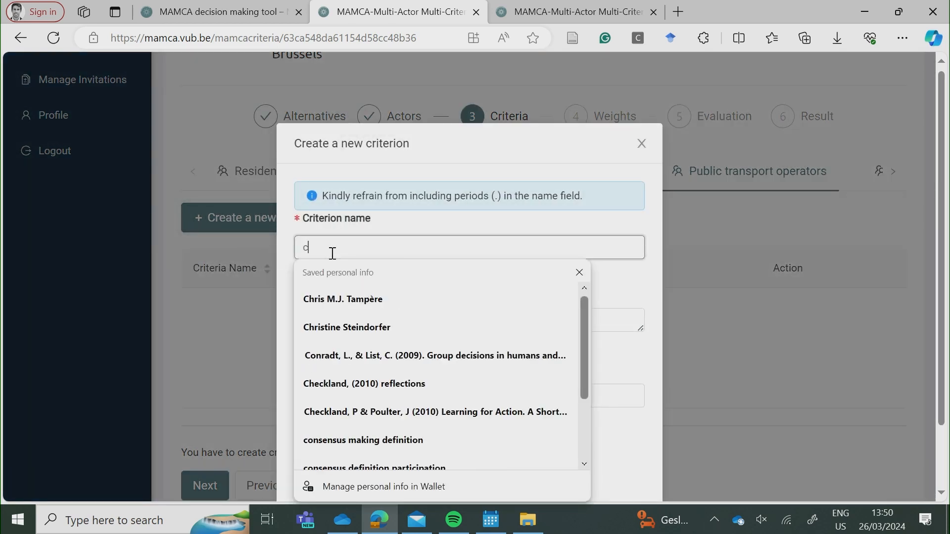
{"action": "key", "text": "BackSpace"}
{"action": "type", "text": "efficiency"}
{"action": "scroll", "coordinate": [454, 317], "scroll_direction": "down", "scroll_amount": 1}
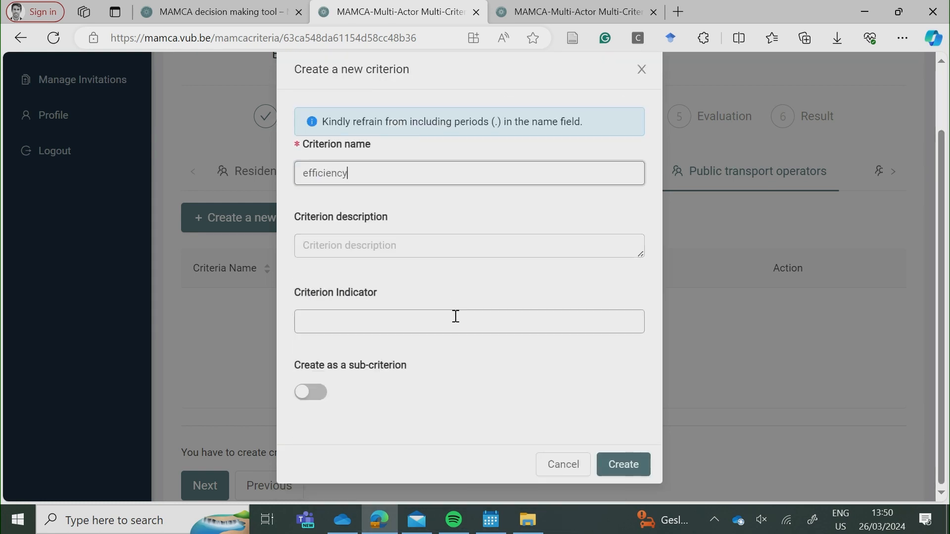
{"action": "left_click", "coordinate": [621, 463]}
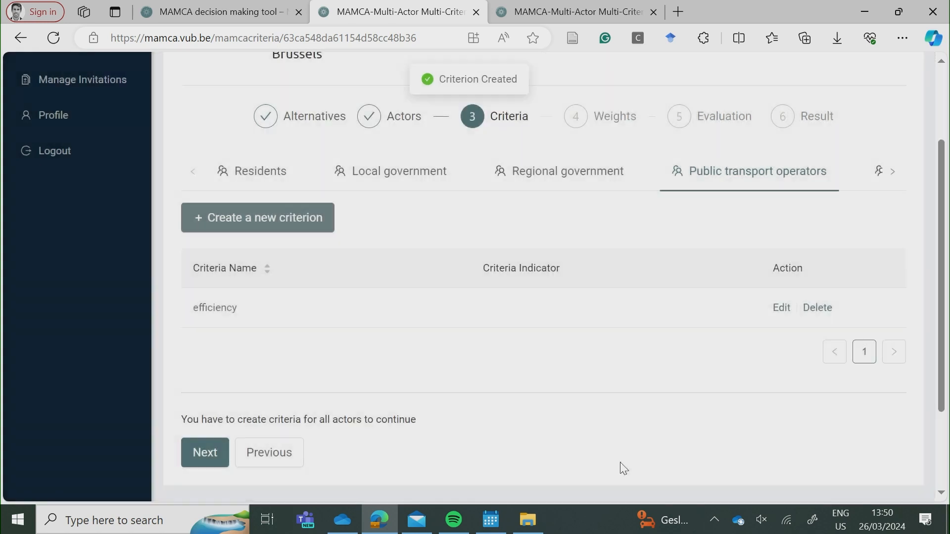
Create the criterion 'sustainable materials' for Shared mobility providers.
{"action": "left_click", "coordinate": [887, 172]}
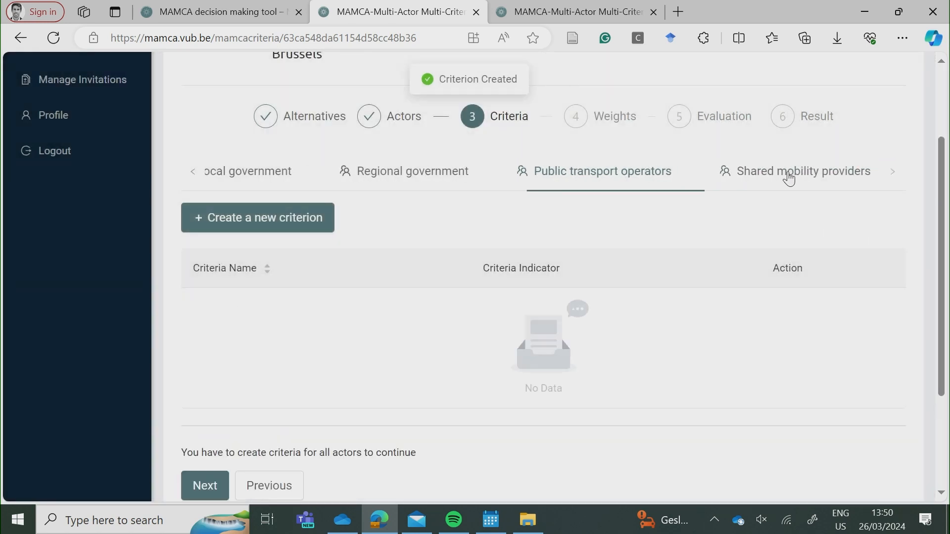
{"action": "left_click", "coordinate": [274, 226]}
{"action": "left_click", "coordinate": [340, 253]}
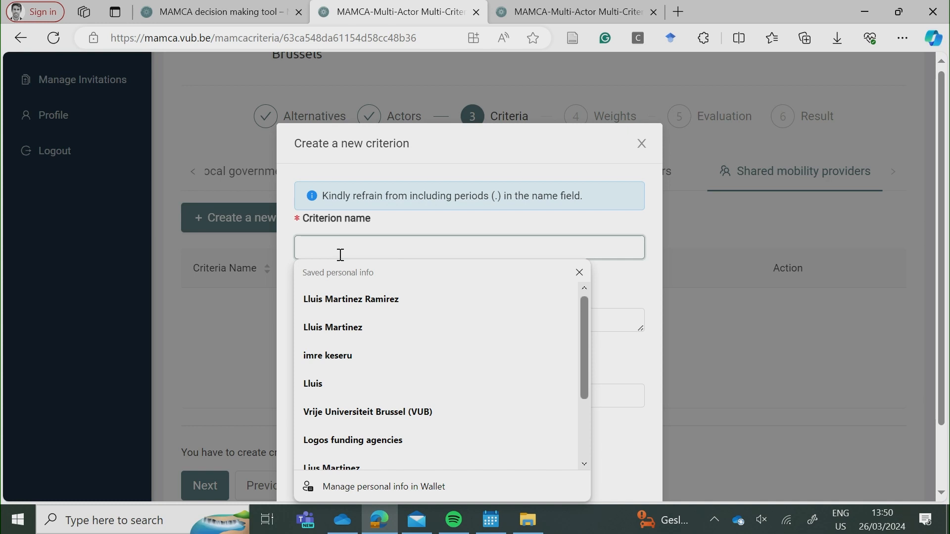
{"action": "type", "text": "sus"}
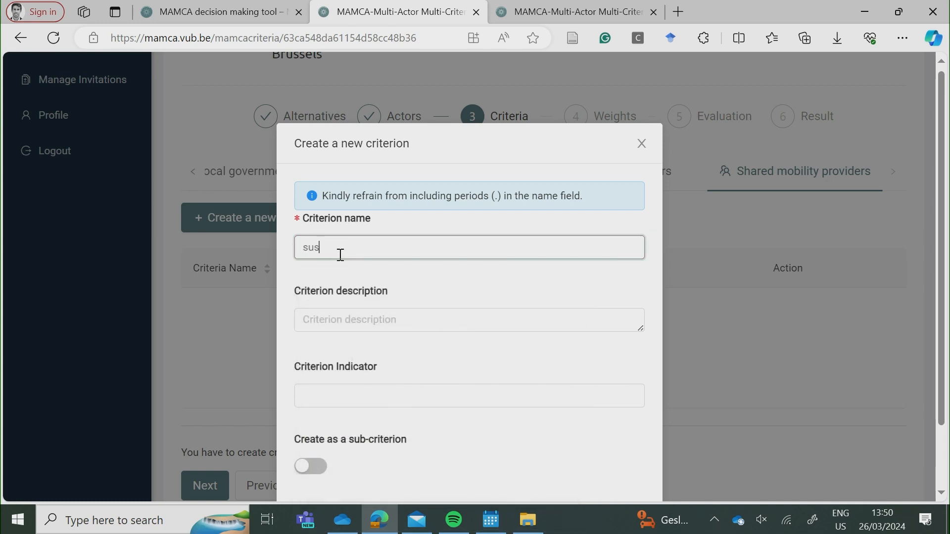
{"action": "type", "text": "tainable materials"}
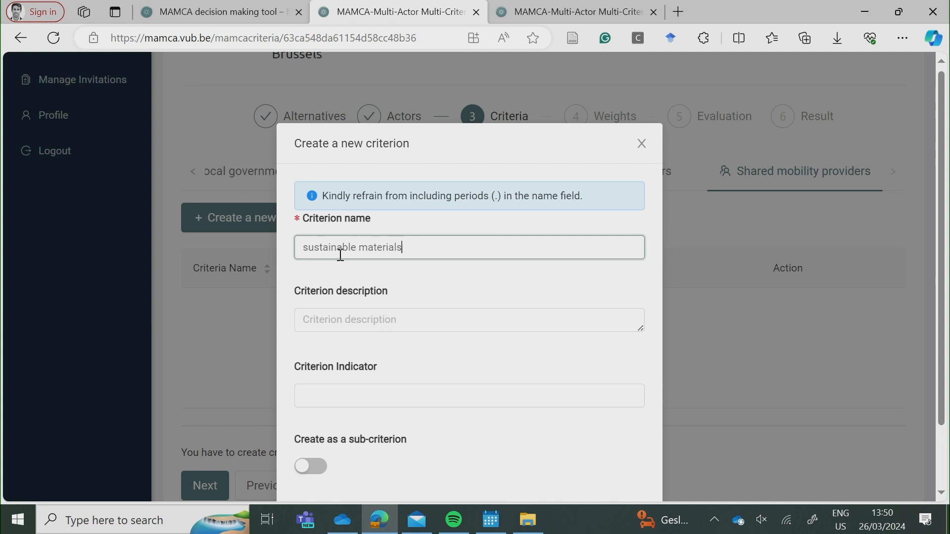
{"action": "scroll", "coordinate": [359, 270], "scroll_direction": "down", "scroll_amount": 2}
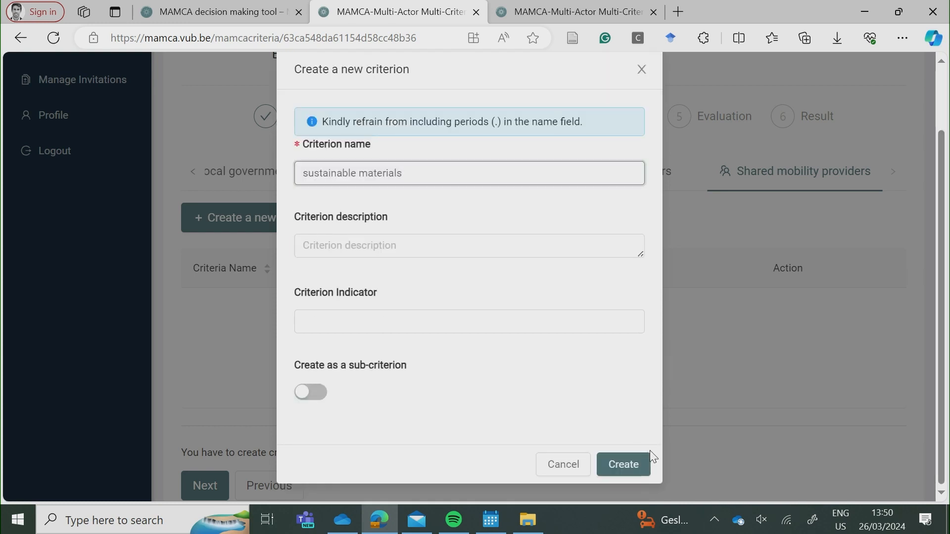
{"action": "left_click", "coordinate": [629, 466]}
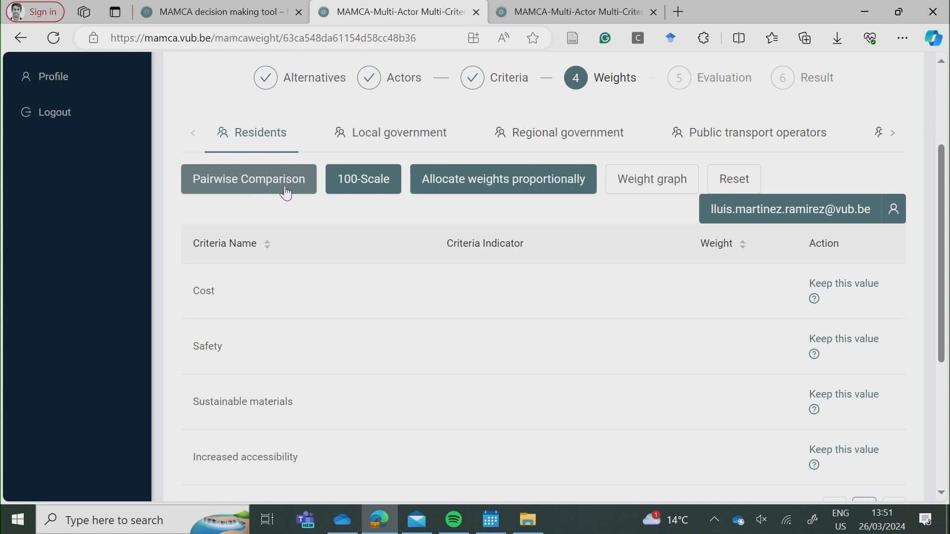
Weight Residents' criteria on the 100-scale: Cost 74, Safety 40, Sustainable materials 66, Increased accessibility 19.
{"action": "left_click", "coordinate": [366, 189]}
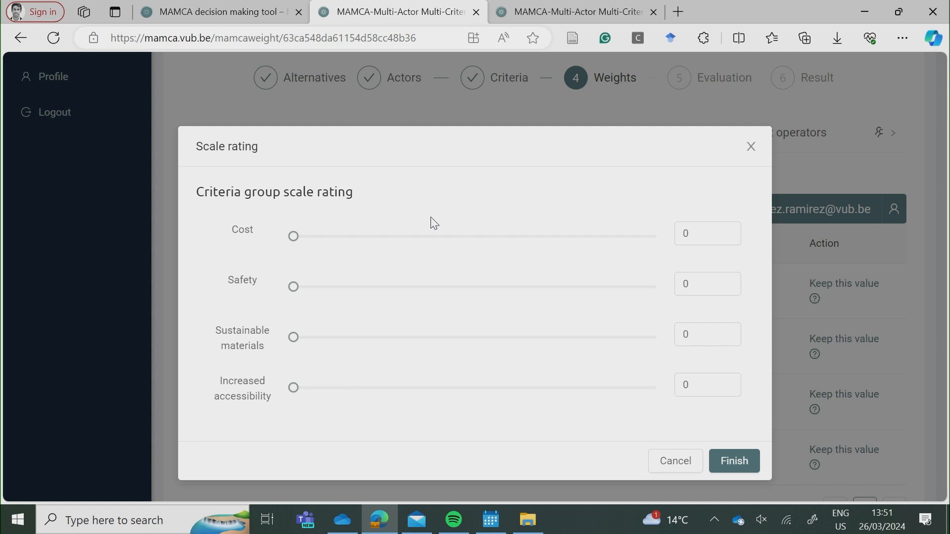
{"action": "left_click", "coordinate": [562, 237]}
{"action": "left_click", "coordinate": [438, 288]}
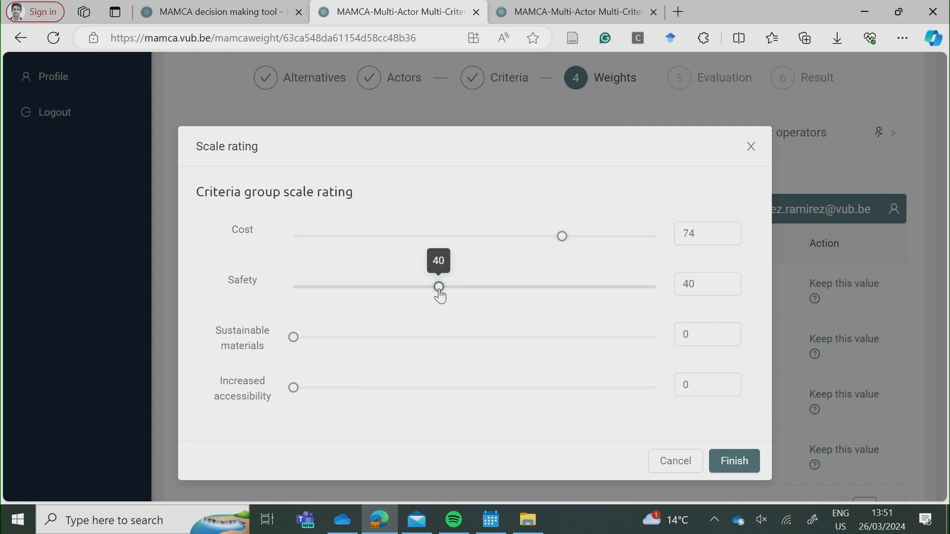
{"action": "left_click", "coordinate": [533, 338]}
{"action": "left_click", "coordinate": [363, 388]}
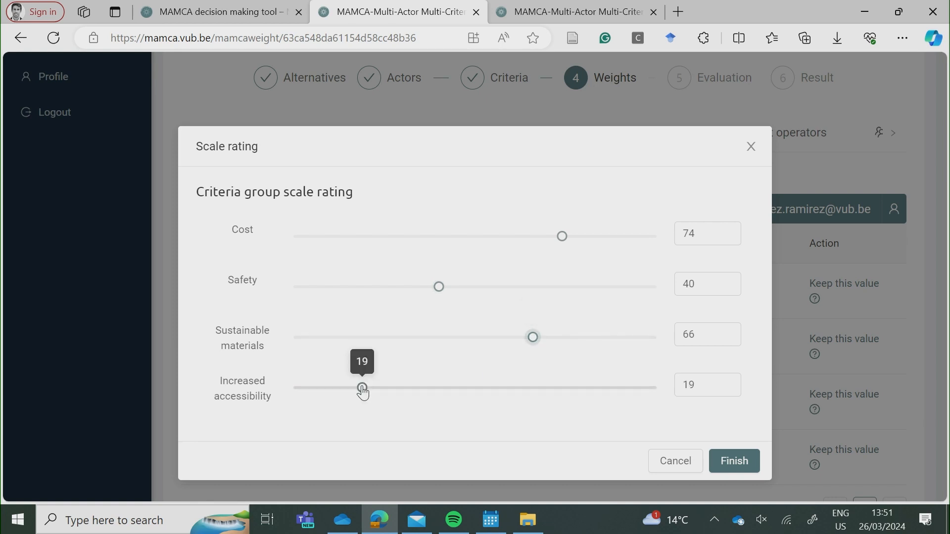
{"action": "left_click", "coordinate": [735, 461]}
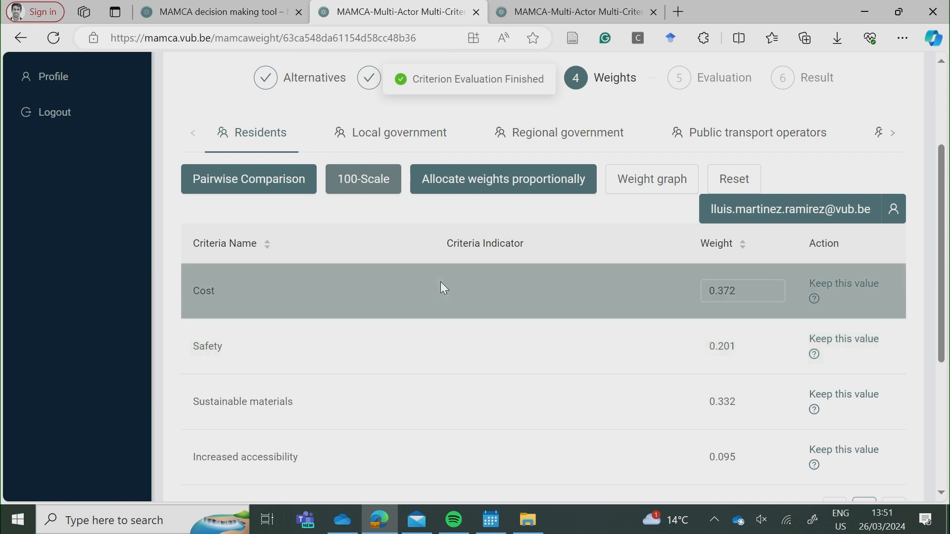
{"action": "left_click", "coordinate": [417, 139]}
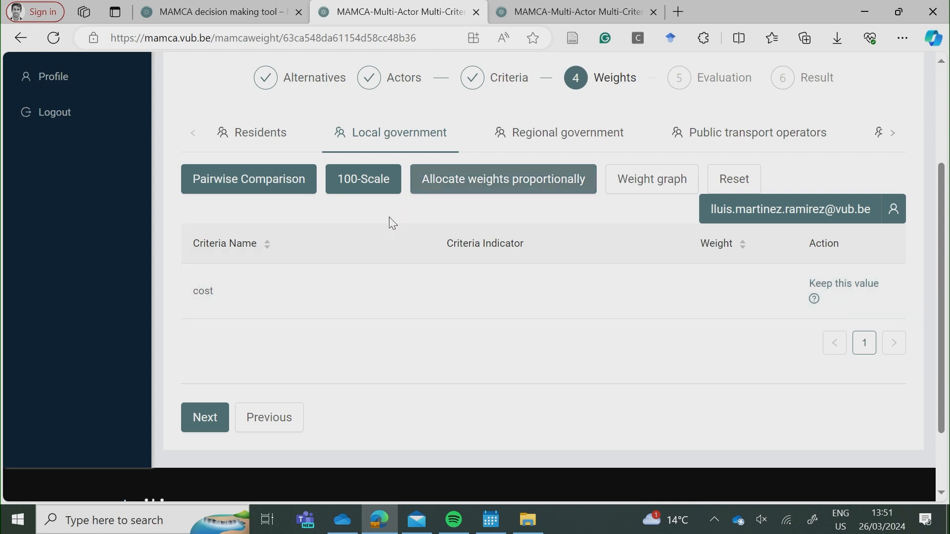
Weight Local government's cost criterion at 86 on the 100-scale.
{"action": "left_click", "coordinate": [371, 184]}
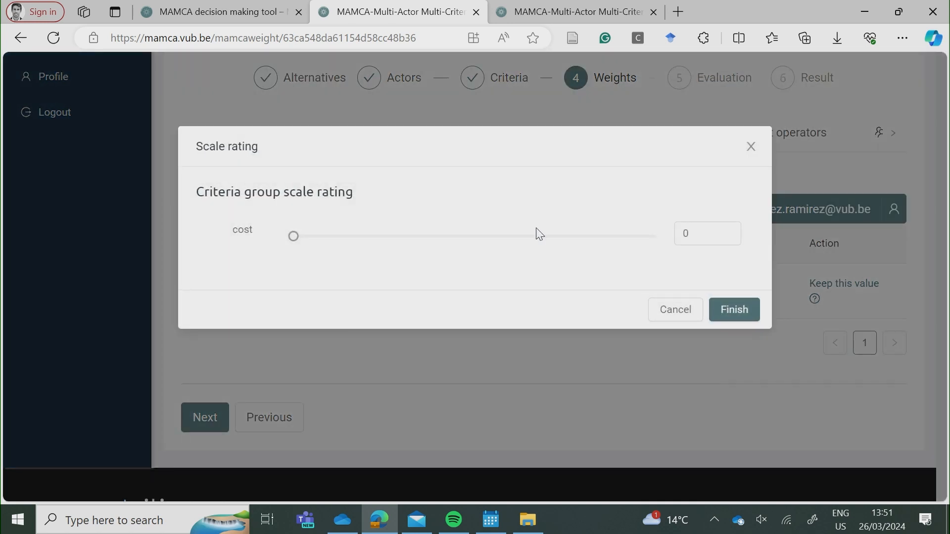
{"action": "left_click", "coordinate": [607, 238]}
{"action": "left_click", "coordinate": [732, 310]}
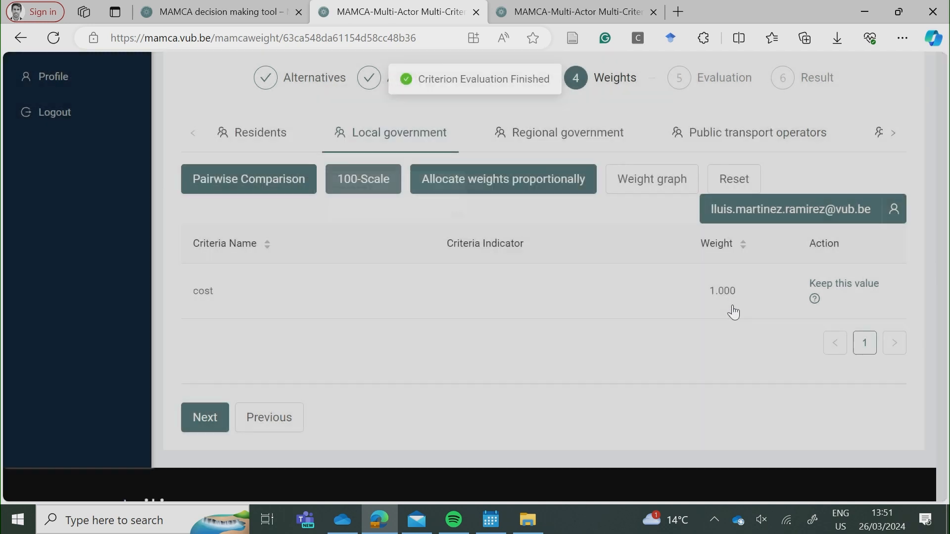
Weight Regional government's accessibility criterion at 61 on the 100-scale.
{"action": "left_click", "coordinate": [526, 138]}
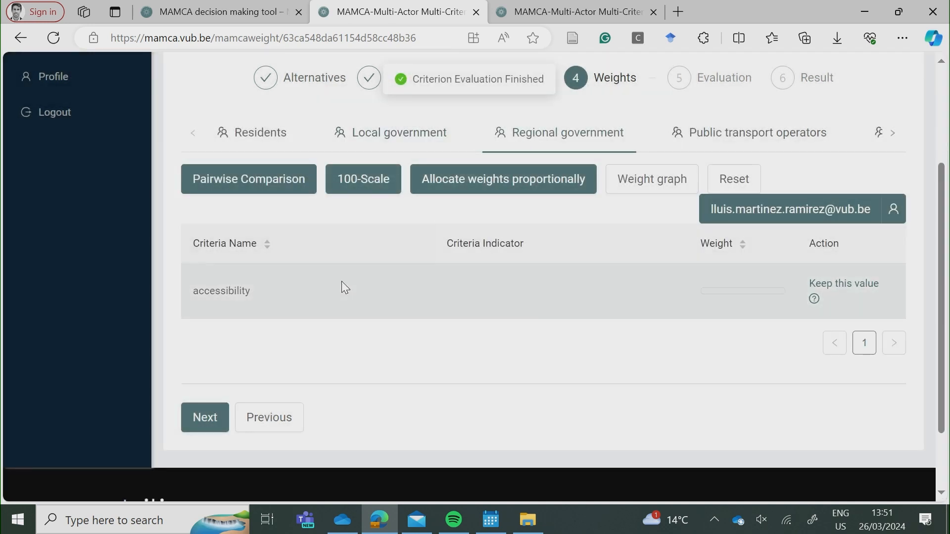
{"action": "left_click", "coordinate": [470, 191]}
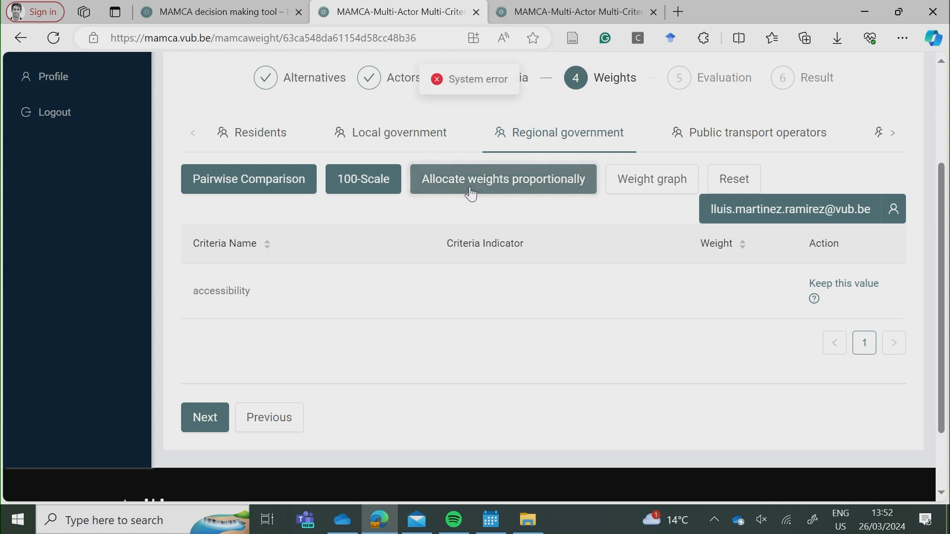
{"action": "left_click", "coordinate": [381, 194]}
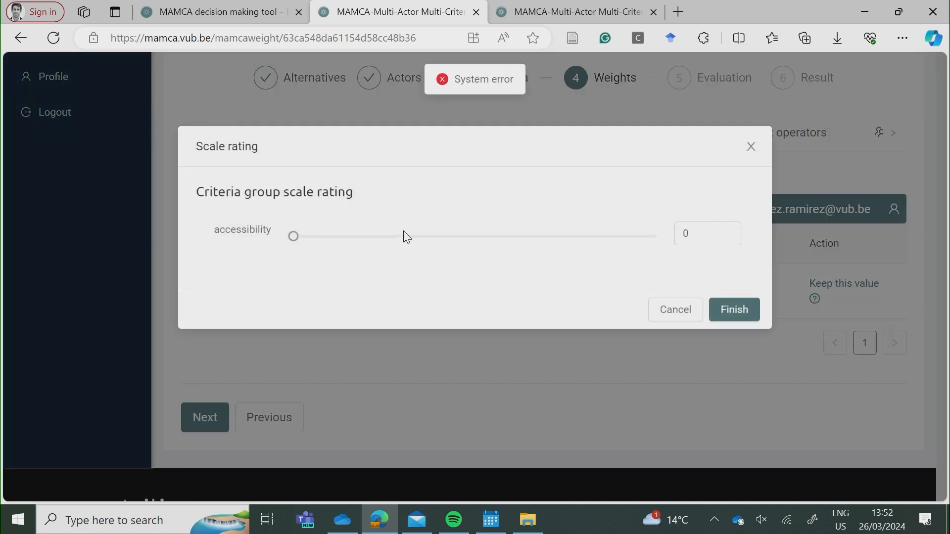
{"action": "left_click", "coordinate": [513, 237]}
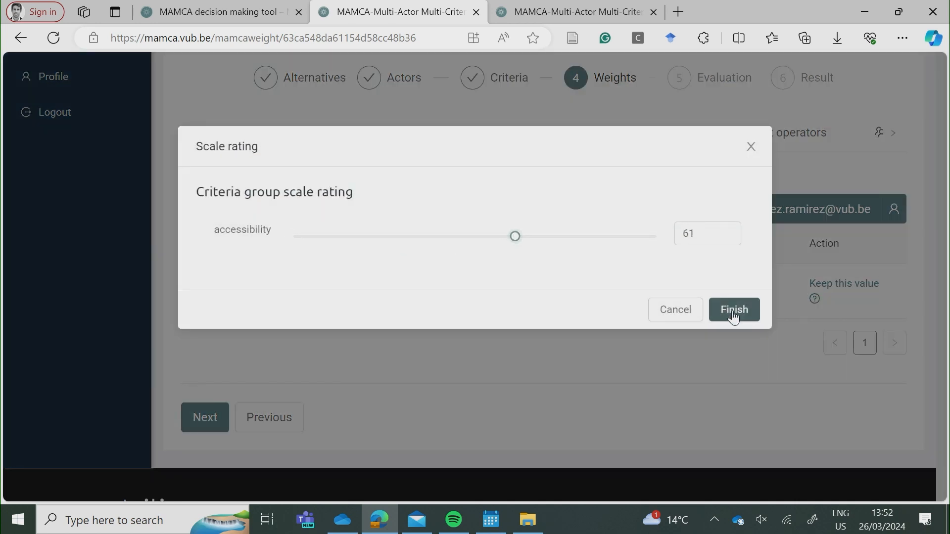
{"action": "left_click", "coordinate": [732, 309]}
Weight Public transport operators' efficiency criterion at 56 on the 100-scale.
{"action": "left_click", "coordinate": [708, 132]}
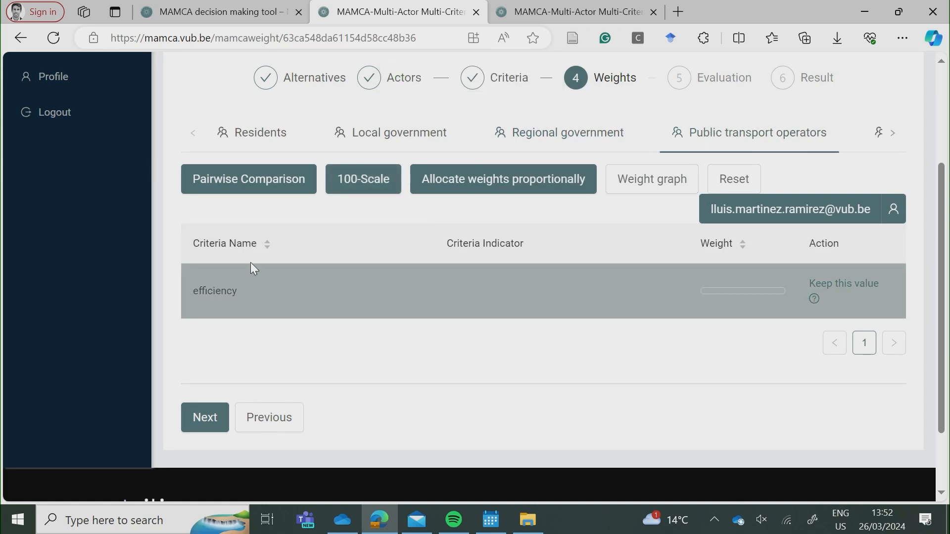
{"action": "left_click", "coordinate": [355, 186]}
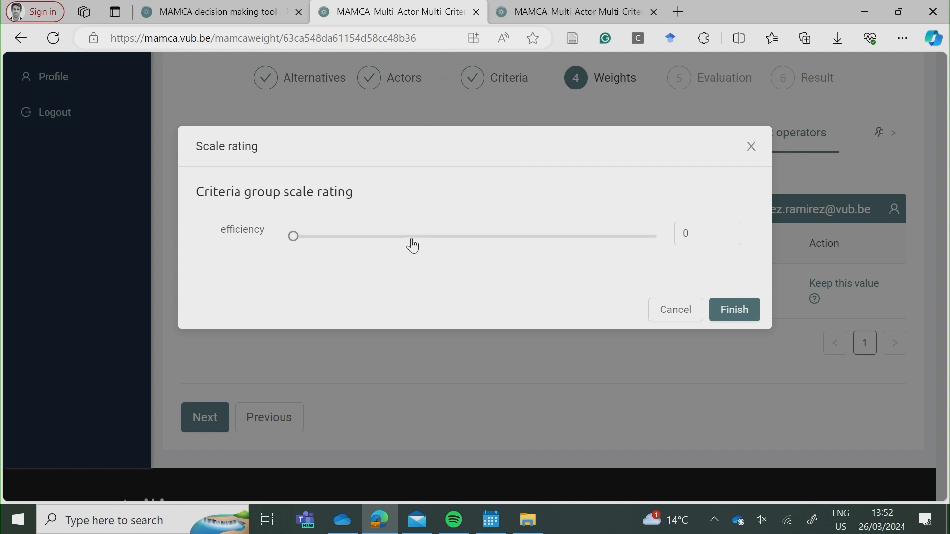
{"action": "left_click", "coordinate": [497, 236]}
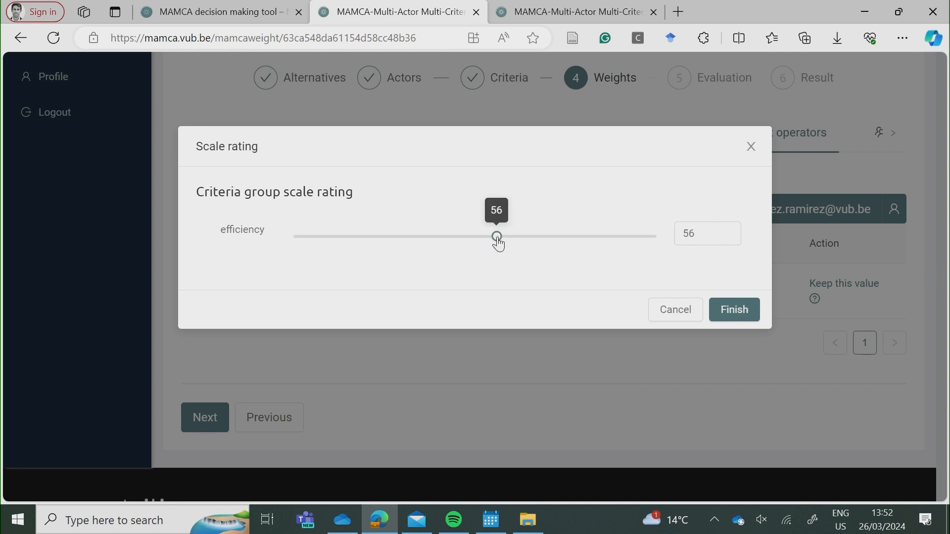
{"action": "left_click", "coordinate": [731, 319]}
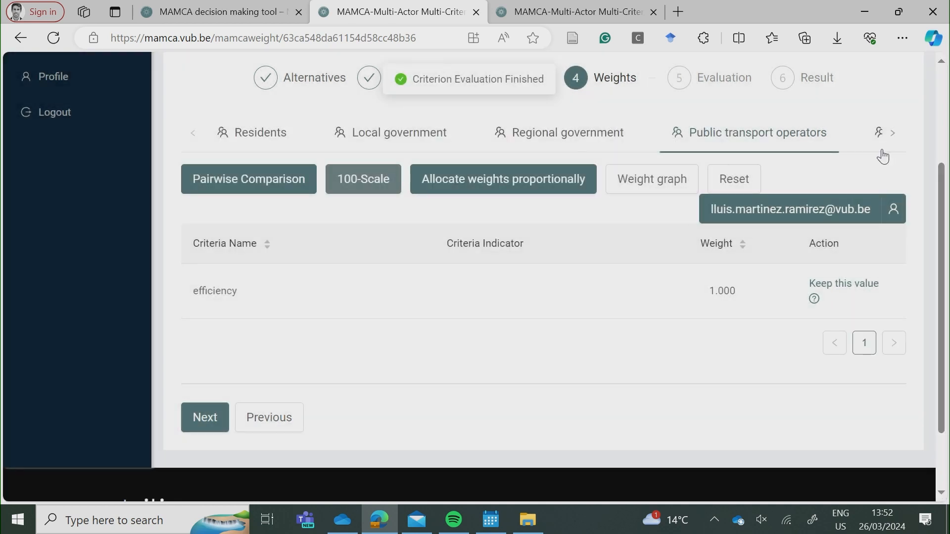
{"action": "left_click", "coordinate": [880, 133]}
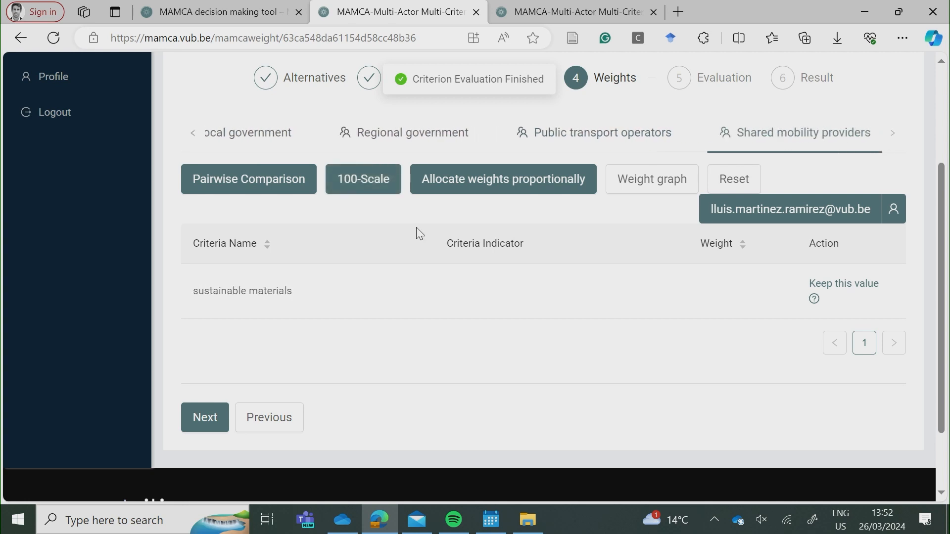
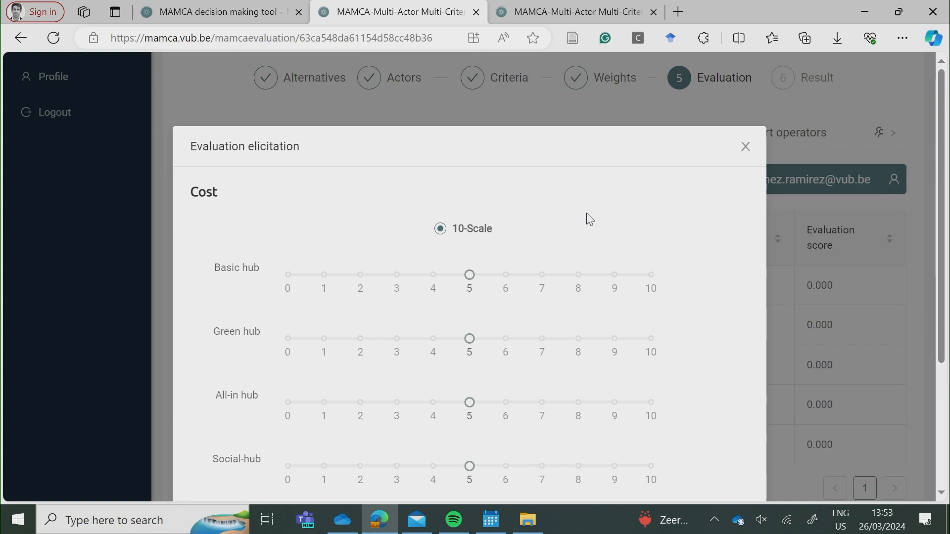
Score the hubs on Cost: Basic hub 7, Green hub 2, All-in hub 7, Social-hub 2.
{"action": "scroll", "coordinate": [590, 219], "scroll_direction": "down", "scroll_amount": 2}
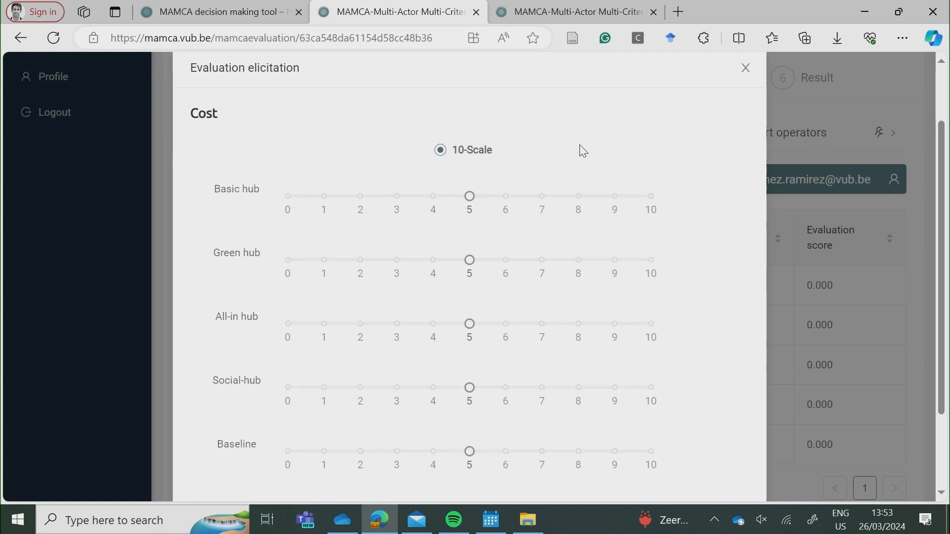
{"action": "left_click", "coordinate": [542, 197]}
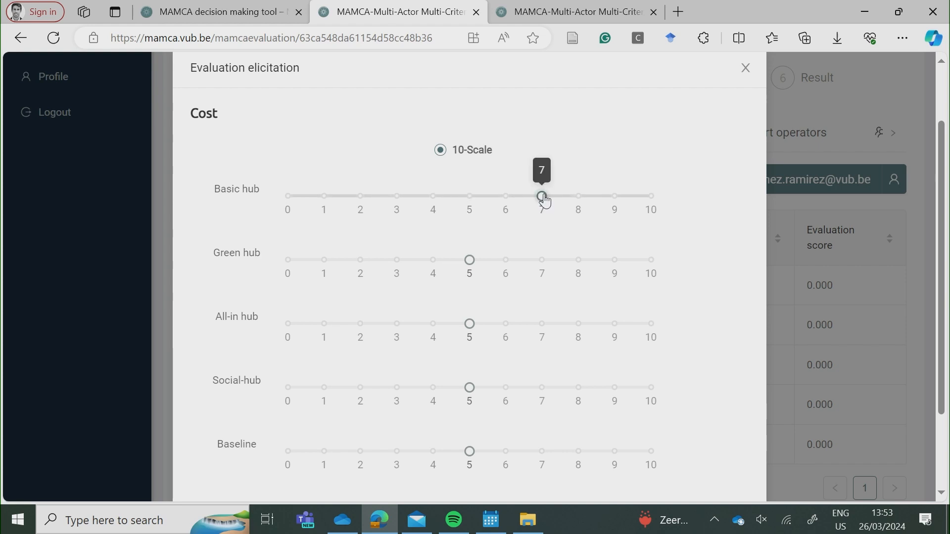
{"action": "left_click", "coordinate": [360, 261]}
{"action": "left_click", "coordinate": [541, 324]}
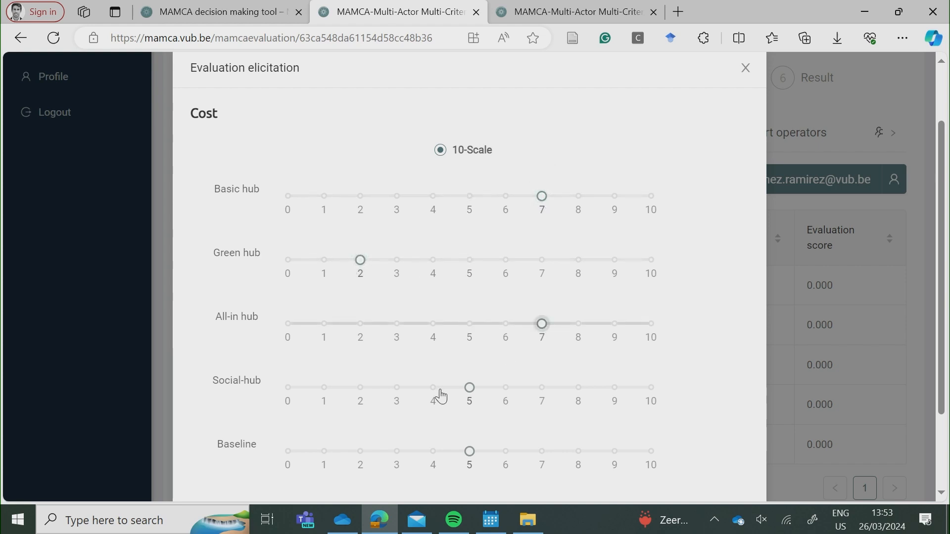
{"action": "left_click", "coordinate": [375, 393]}
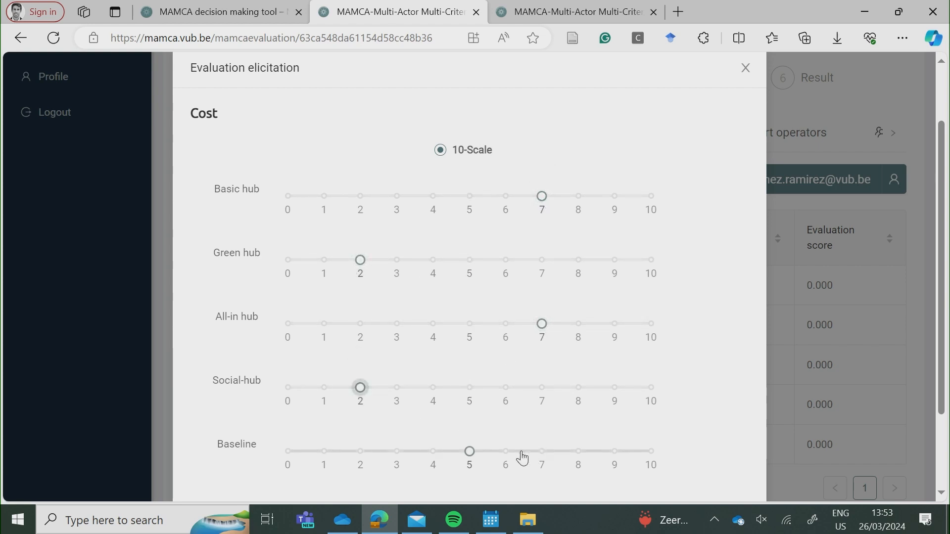
{"action": "scroll", "coordinate": [514, 420], "scroll_direction": "down", "scroll_amount": 3}
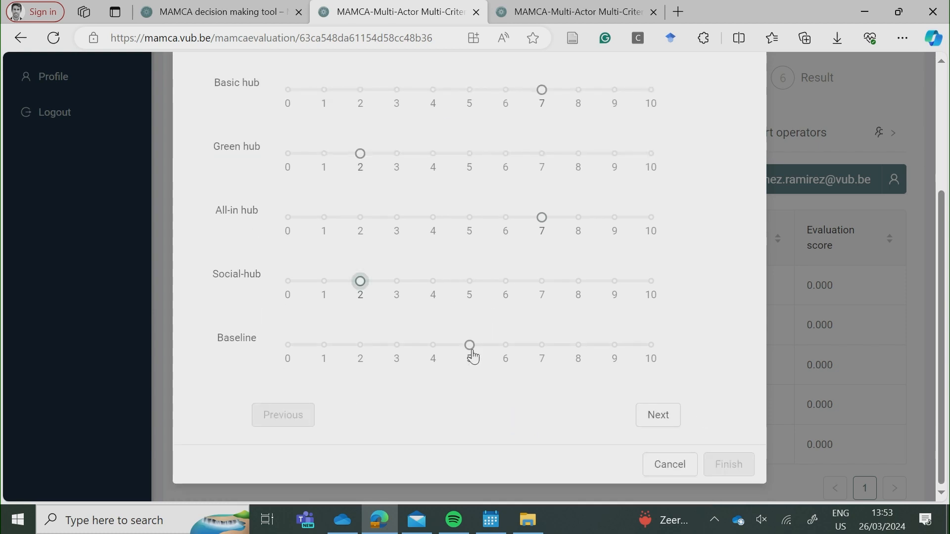
Score Safety at Basic hub 7, Green hub 8, All-in hub 7, Social-hub 9.
{"action": "left_click", "coordinate": [659, 420]}
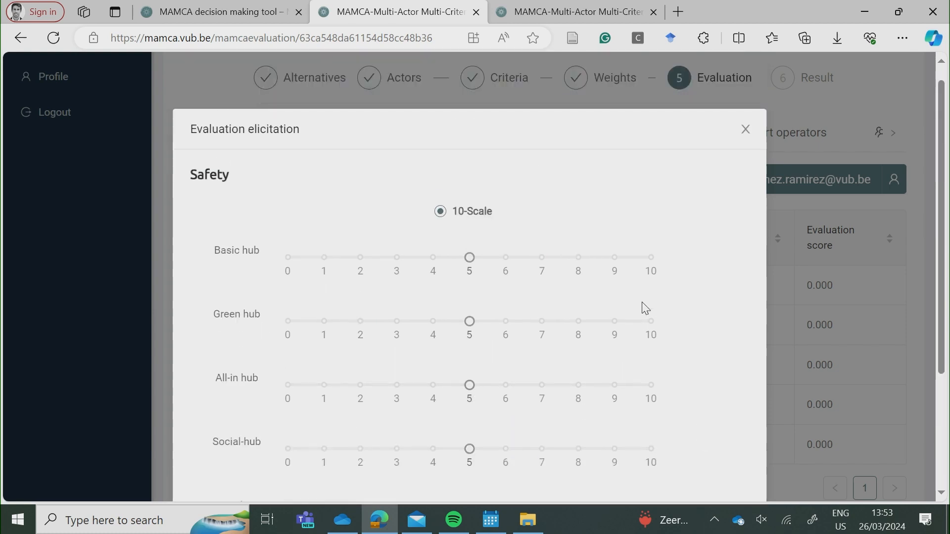
{"action": "left_click", "coordinate": [542, 216]}
{"action": "left_click", "coordinate": [576, 287]}
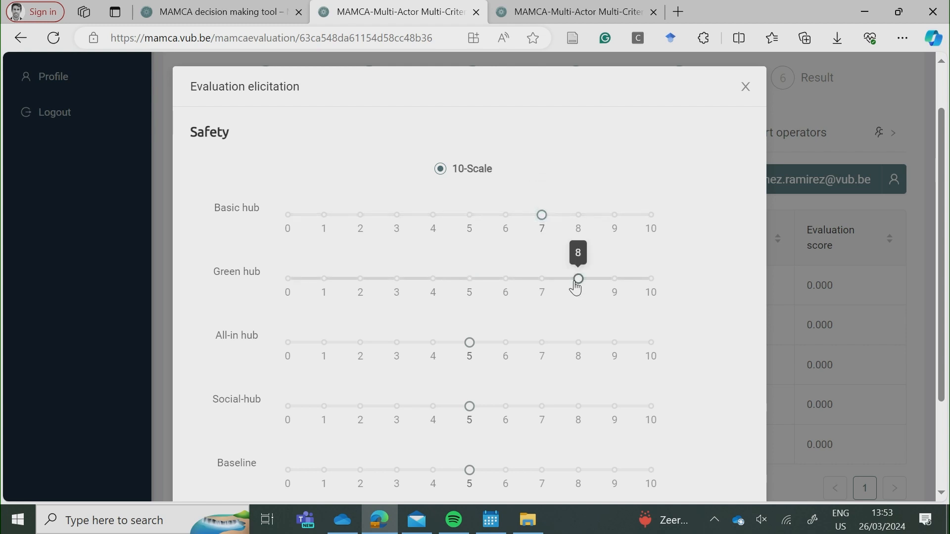
{"action": "left_click", "coordinate": [543, 343]}
{"action": "scroll", "coordinate": [544, 350], "scroll_direction": "down", "scroll_amount": 2}
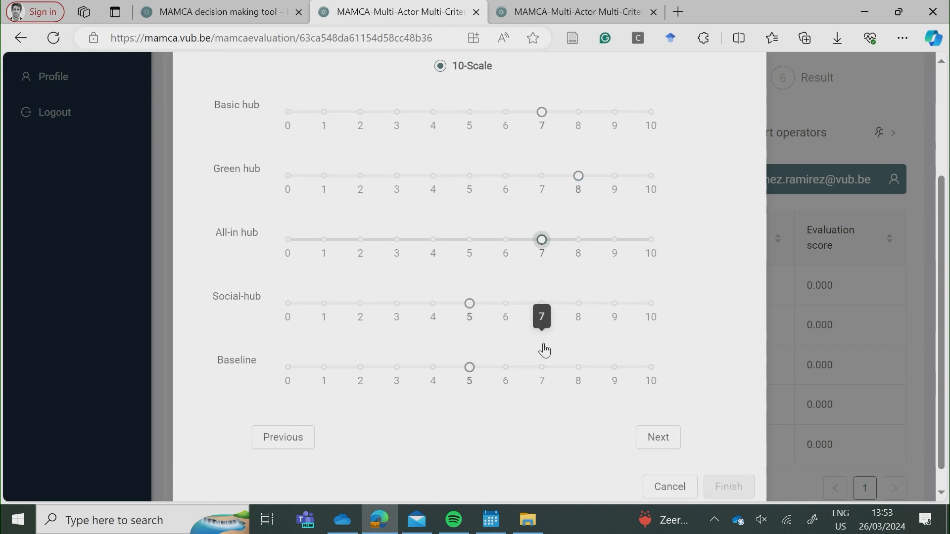
{"action": "left_click", "coordinate": [613, 302]}
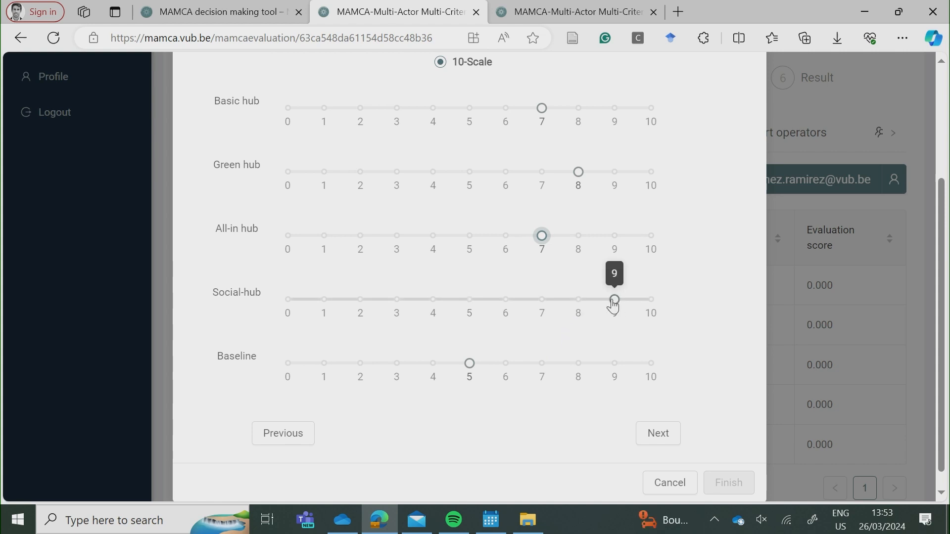
{"action": "left_click", "coordinate": [643, 435]}
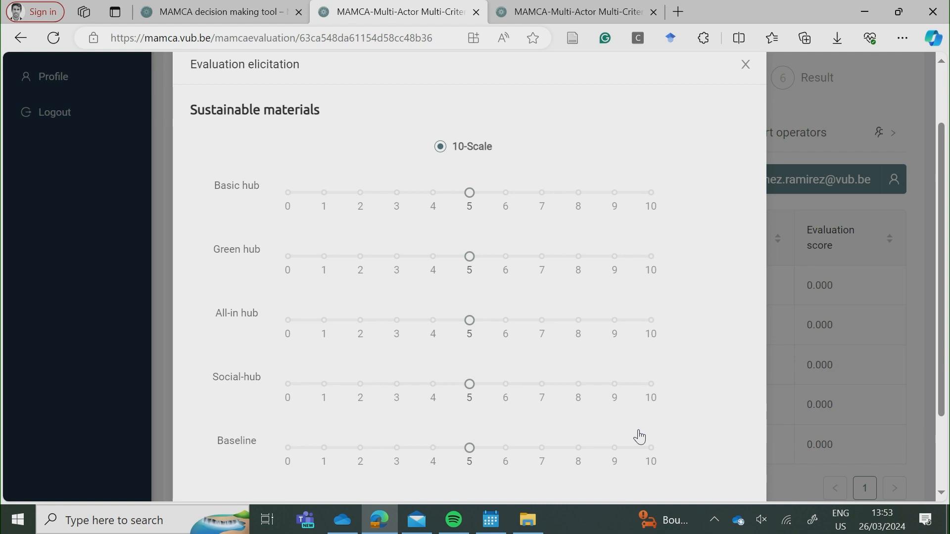
Score Sustainable materials at Basic hub 3, Green hub 8, All-in hub 1, Social-hub 7.
{"action": "scroll", "coordinate": [642, 437], "scroll_direction": "down", "scroll_amount": 1}
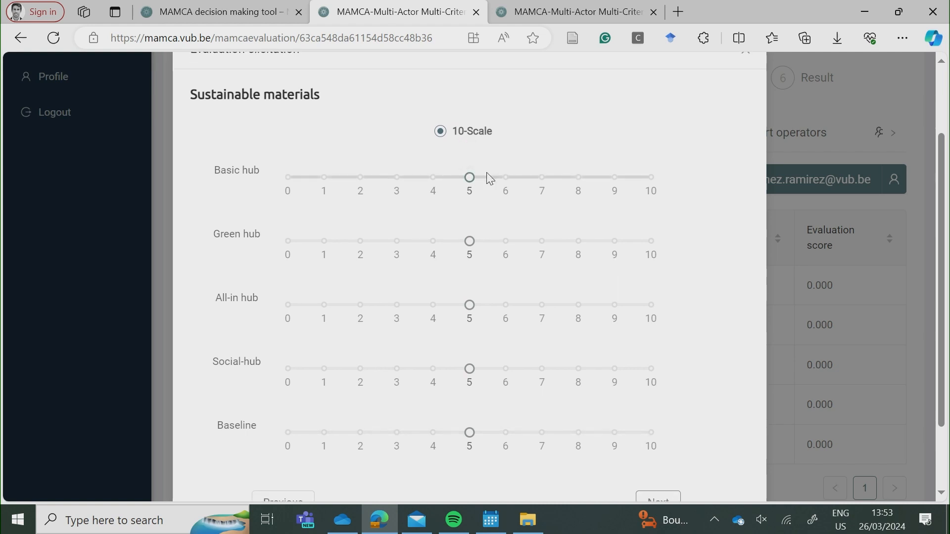
{"action": "left_click", "coordinate": [396, 178]}
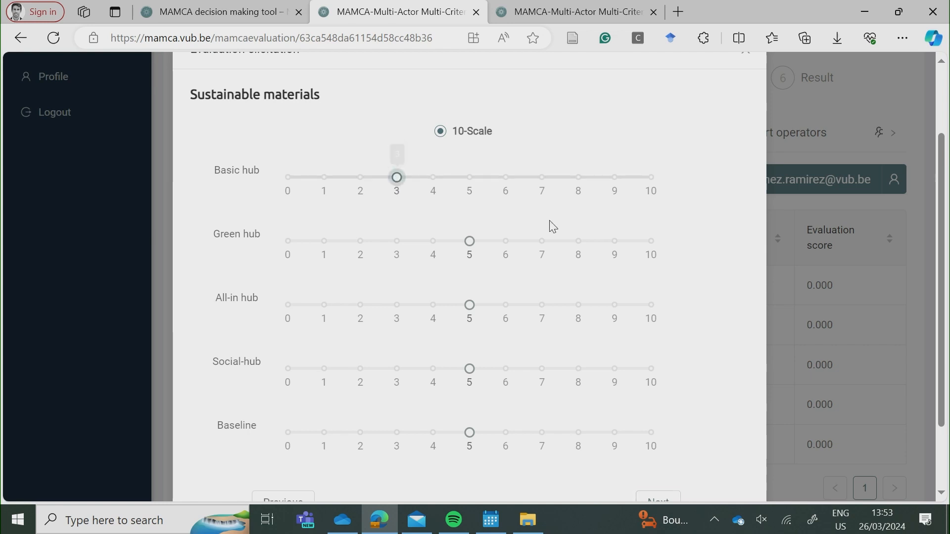
{"action": "left_click", "coordinate": [543, 243]}
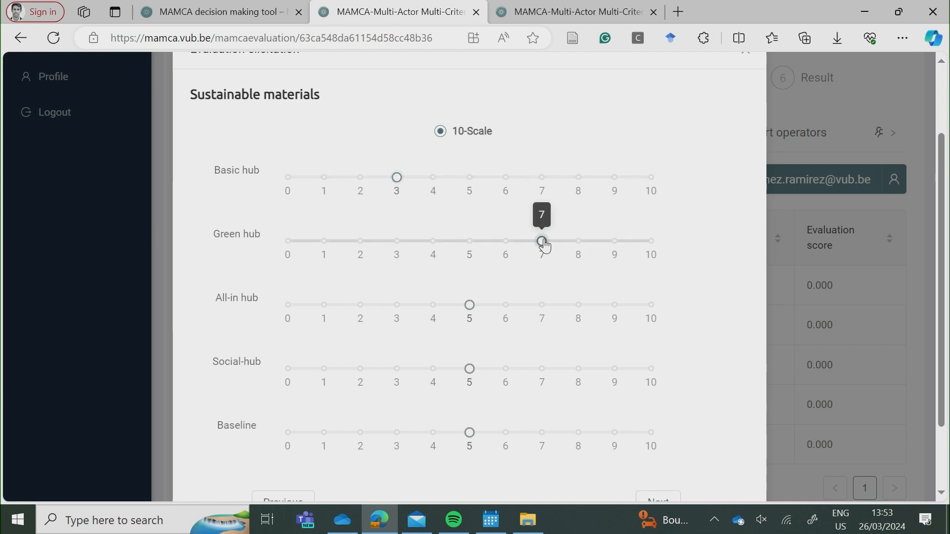
{"action": "left_click", "coordinate": [323, 306]}
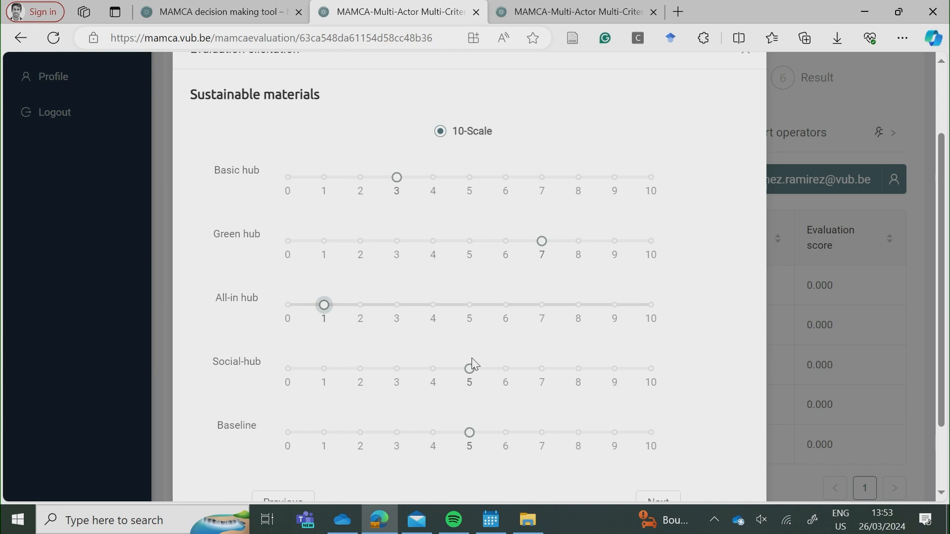
{"action": "left_click", "coordinate": [543, 370]}
{"action": "left_click", "coordinate": [579, 243]}
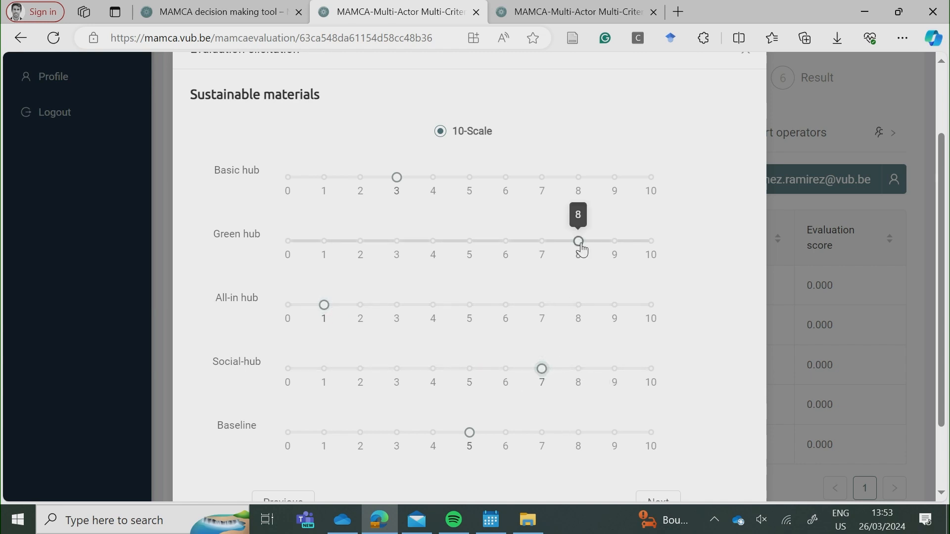
{"action": "scroll", "coordinate": [618, 408], "scroll_direction": "down", "scroll_amount": 1}
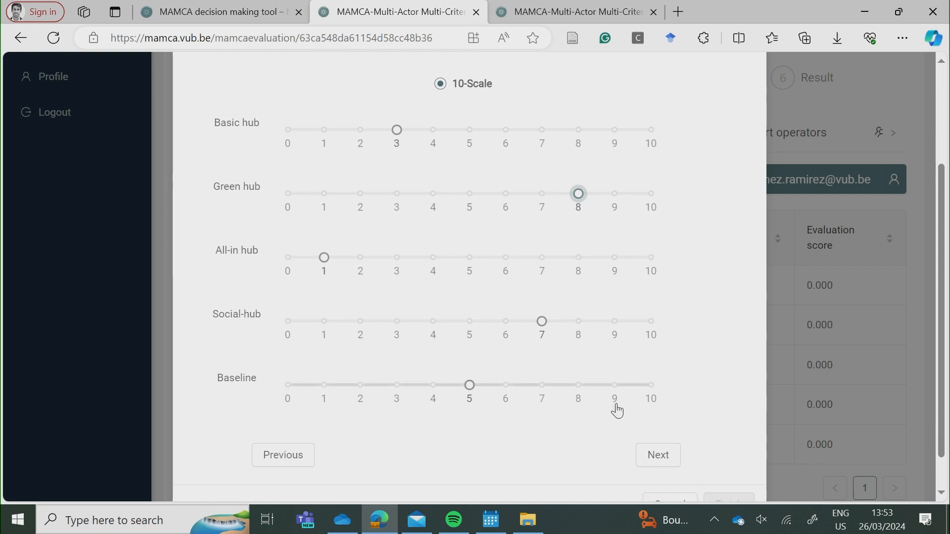
{"action": "scroll", "coordinate": [619, 409], "scroll_direction": "down", "scroll_amount": 1}
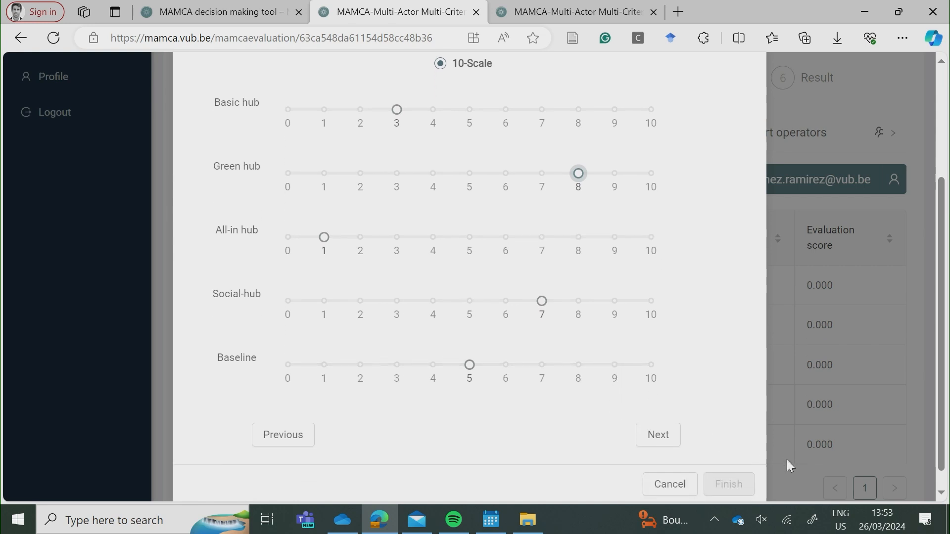
Score Increased accessibility 7, 7, 9, 7 and finish the residents' evaluation.
{"action": "left_click", "coordinate": [669, 435]}
{"action": "scroll", "coordinate": [666, 310], "scroll_direction": "down", "scroll_amount": 2}
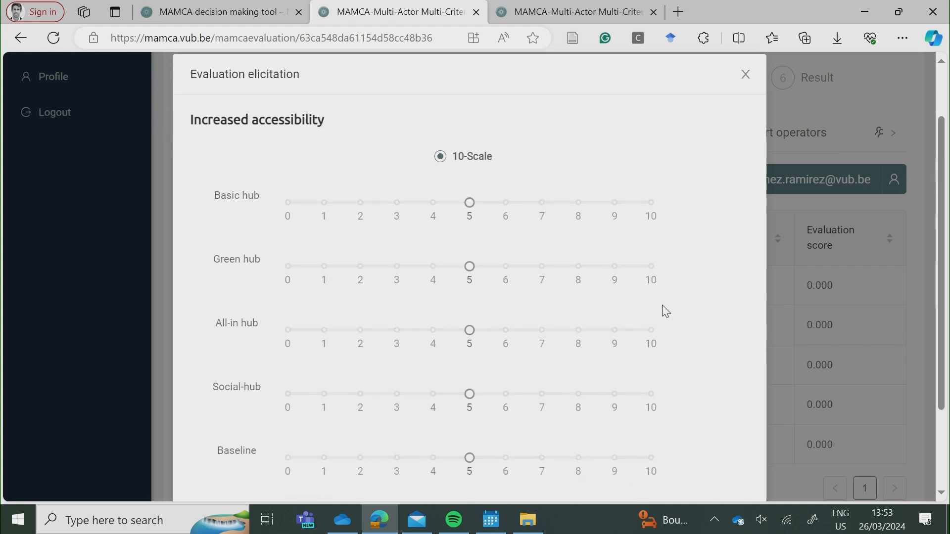
{"action": "left_click", "coordinate": [537, 201]}
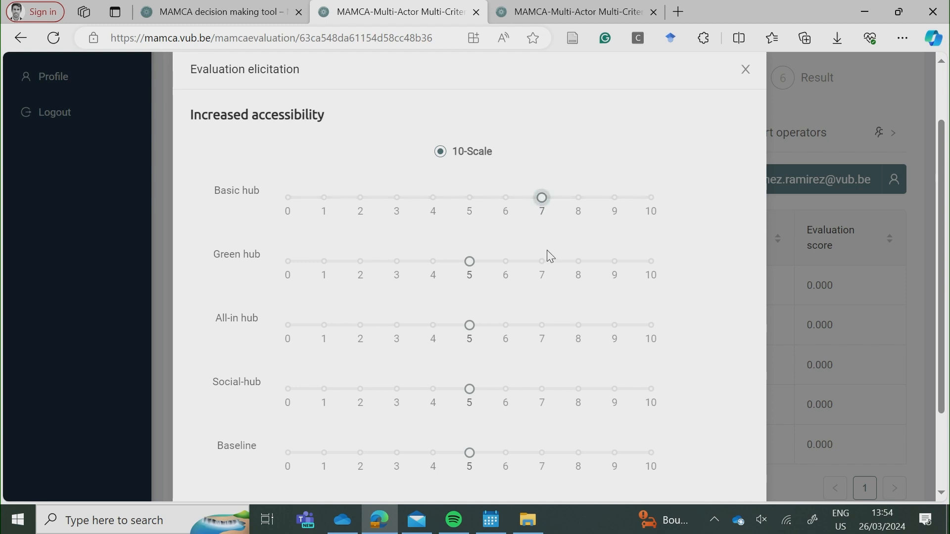
{"action": "left_click", "coordinate": [542, 262]}
{"action": "left_click", "coordinate": [543, 325]}
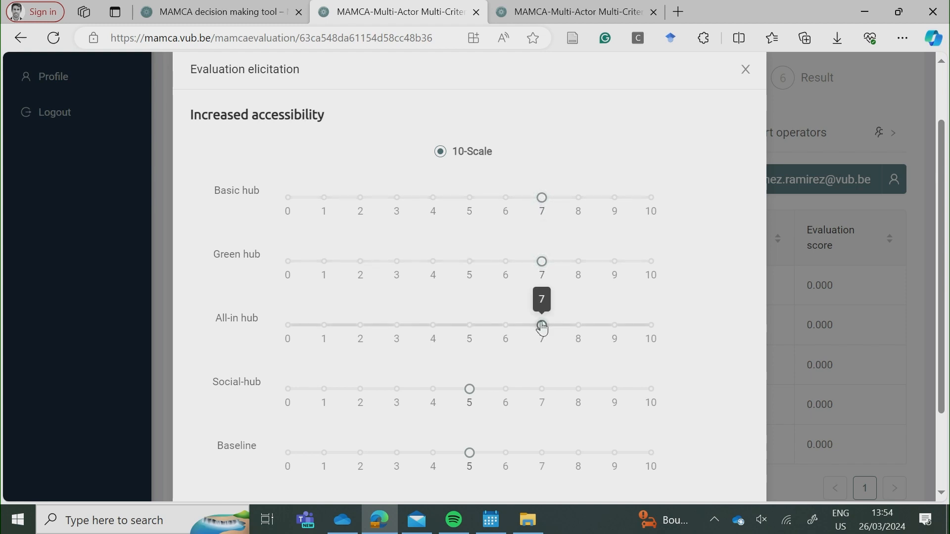
{"action": "scroll", "coordinate": [543, 326], "scroll_direction": "down", "scroll_amount": 1}
{"action": "left_click", "coordinate": [542, 324]}
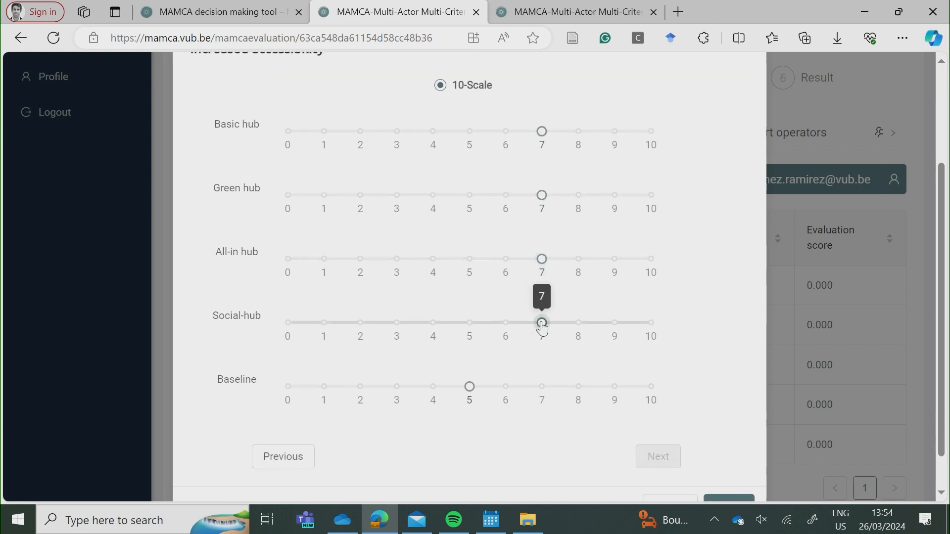
{"action": "left_click", "coordinate": [614, 263]}
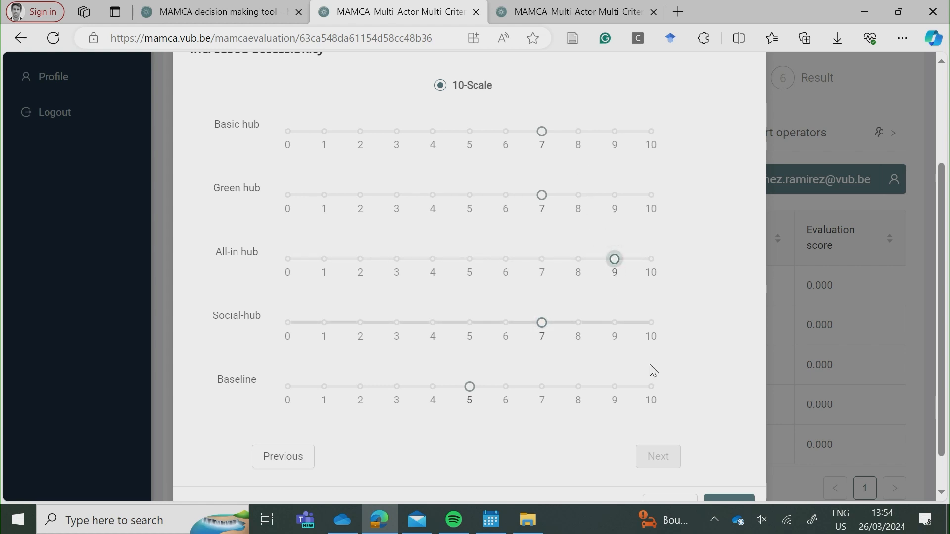
{"action": "scroll", "coordinate": [678, 449], "scroll_direction": "down", "scroll_amount": 1}
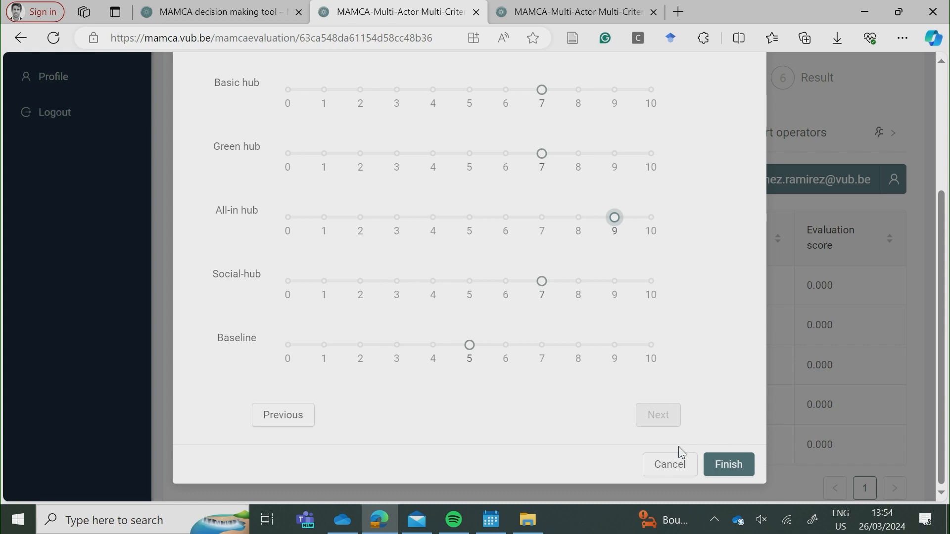
{"action": "left_click", "coordinate": [732, 464]}
{"action": "scroll", "coordinate": [733, 462], "scroll_direction": "up", "scroll_amount": 1}
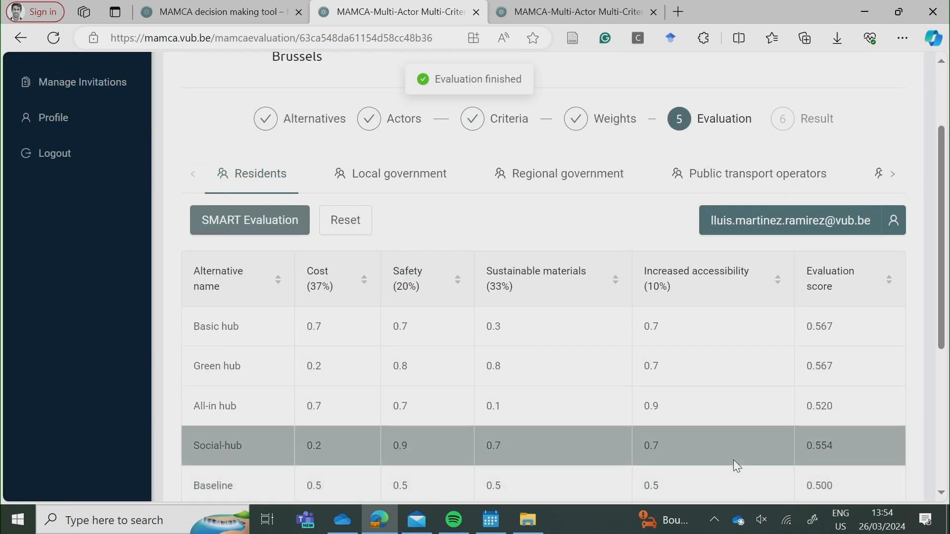
Start the Local government actor's scoring of the hubs on cost.
{"action": "left_click", "coordinate": [389, 188]}
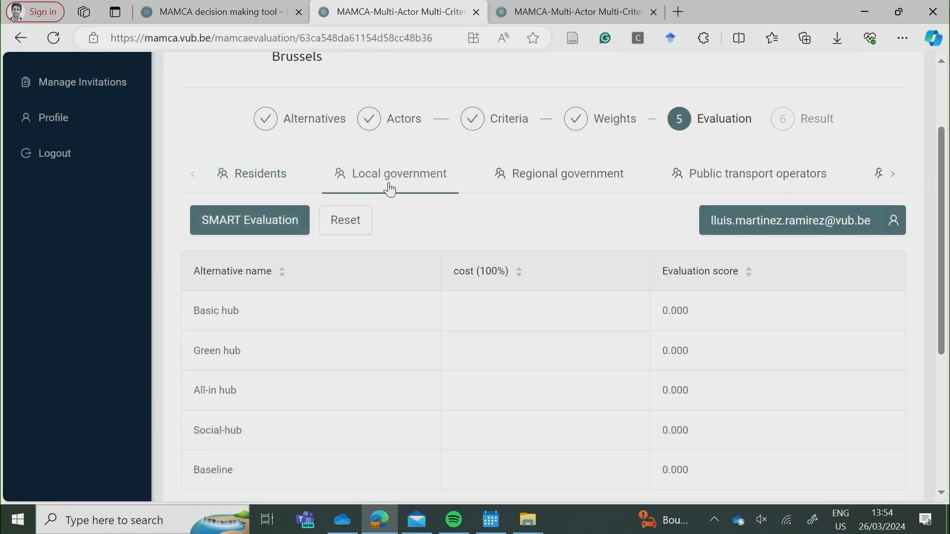
{"action": "scroll", "coordinate": [389, 188], "scroll_direction": "down", "scroll_amount": 2}
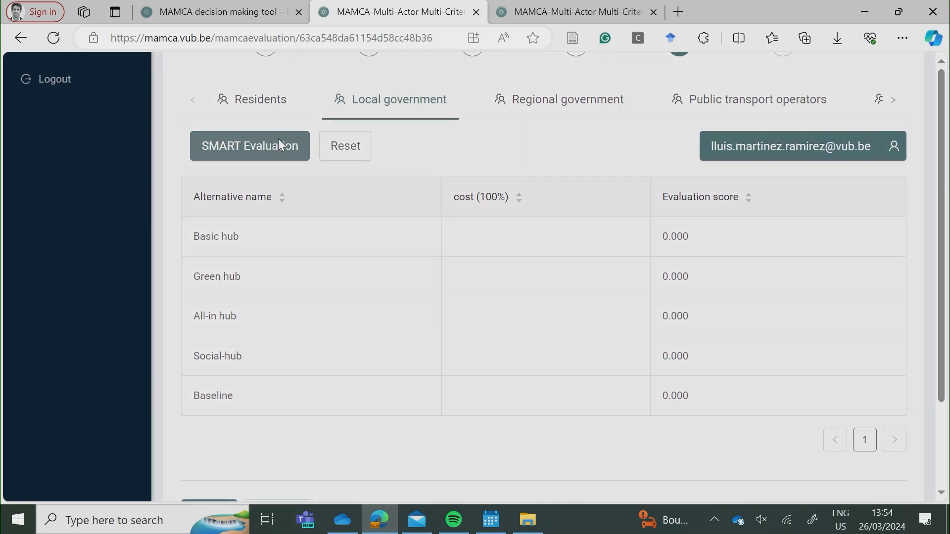
{"action": "left_click", "coordinate": [279, 143]}
{"action": "scroll", "coordinate": [562, 273], "scroll_direction": "down", "scroll_amount": 1}
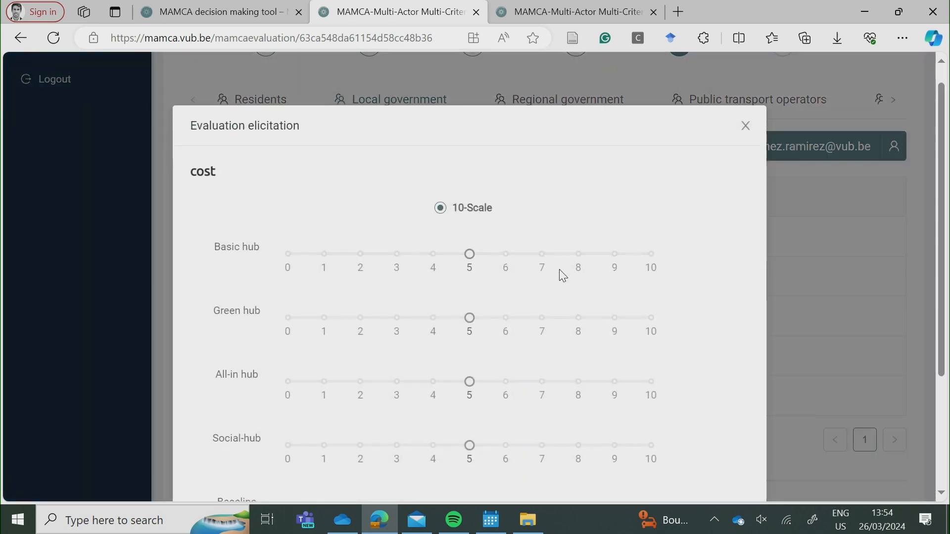
{"action": "scroll", "coordinate": [562, 275], "scroll_direction": "down", "scroll_amount": 2}
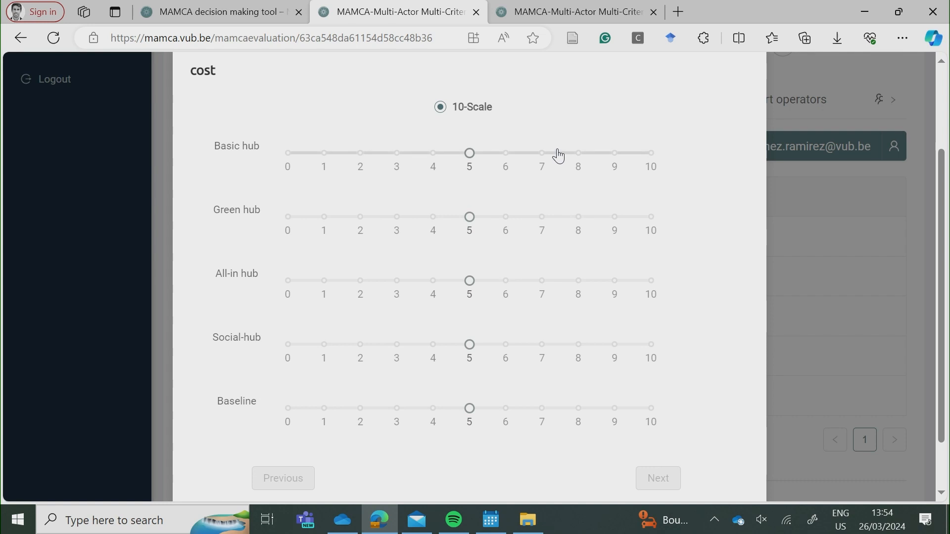
Settle the cost scores at Basic hub 4, Green hub 3, All-in hub 2, Social-hub 1 and save.
{"action": "left_click", "coordinate": [543, 220]}
{"action": "left_click", "coordinate": [615, 283]}
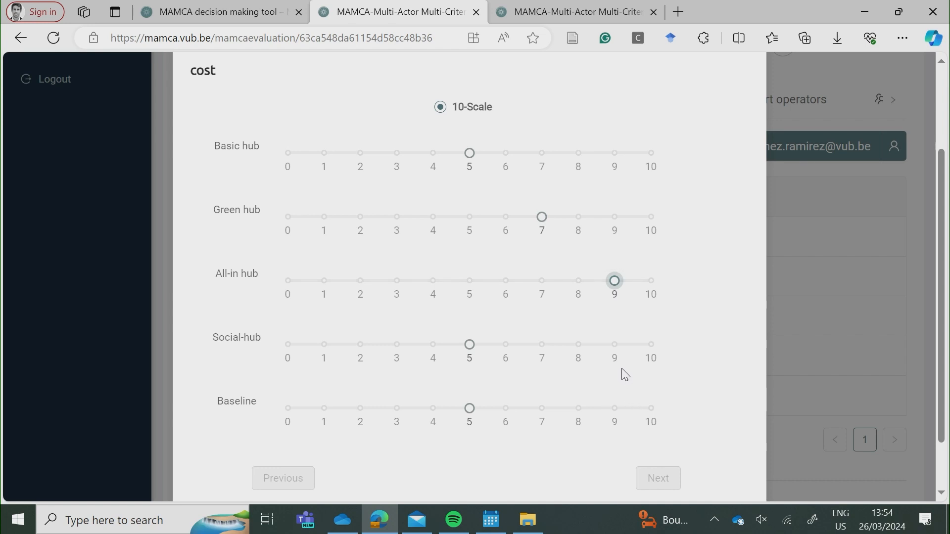
{"action": "left_click", "coordinate": [396, 345]}
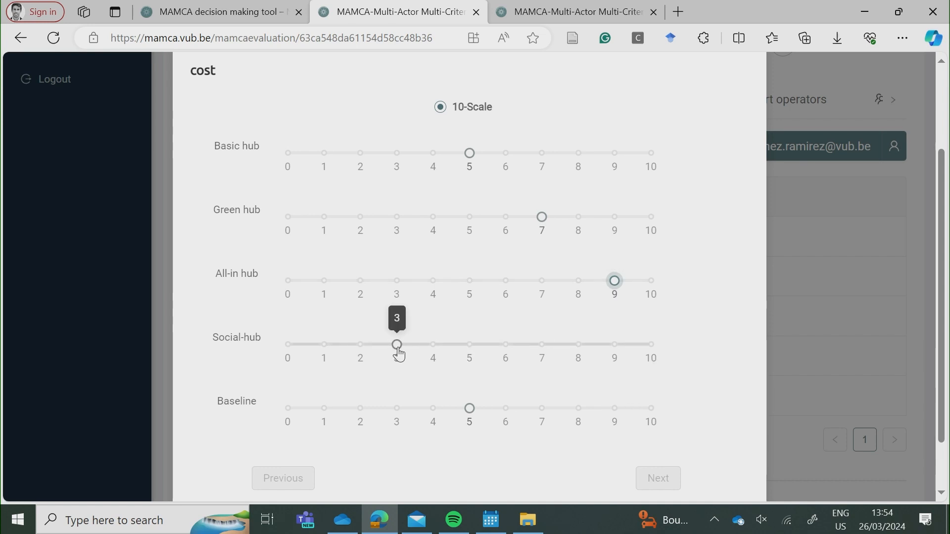
{"action": "left_click", "coordinate": [444, 281]}
{"action": "left_click", "coordinate": [431, 220]}
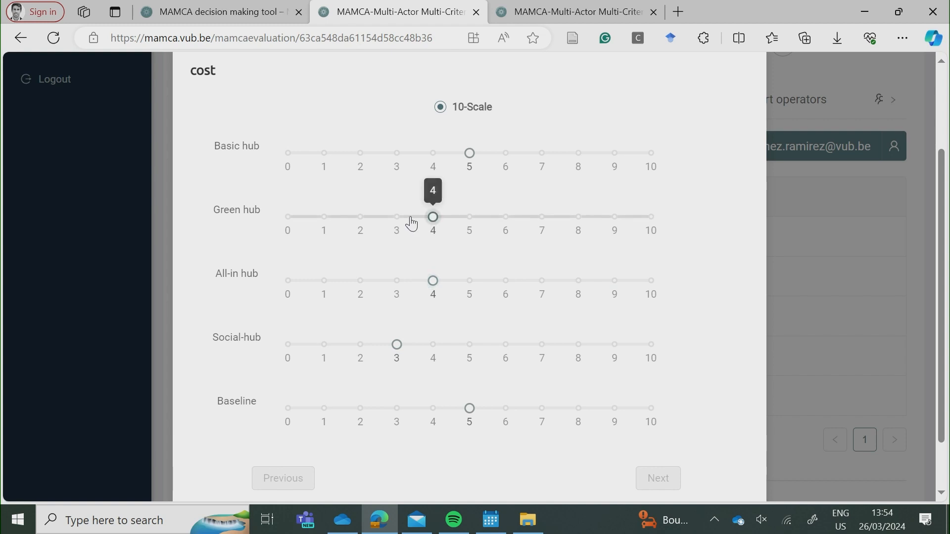
{"action": "left_click", "coordinate": [433, 155]}
{"action": "left_click", "coordinate": [404, 225]}
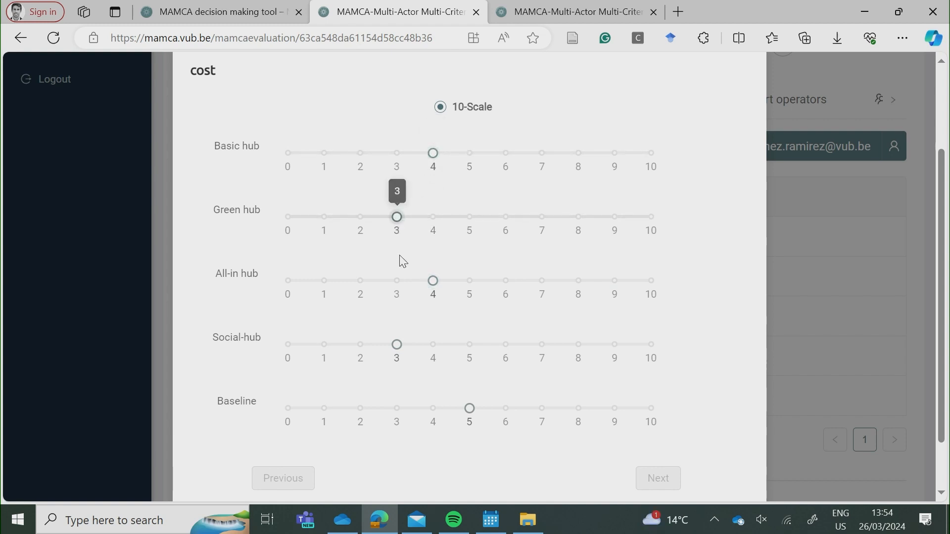
{"action": "left_click", "coordinate": [363, 284]}
{"action": "left_click", "coordinate": [327, 344]}
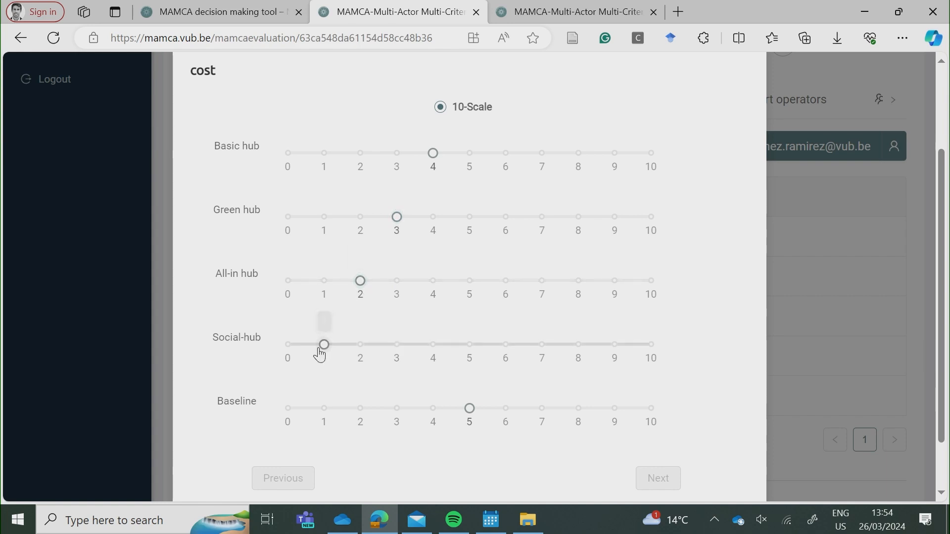
{"action": "scroll", "coordinate": [576, 371], "scroll_direction": "down", "scroll_amount": 1}
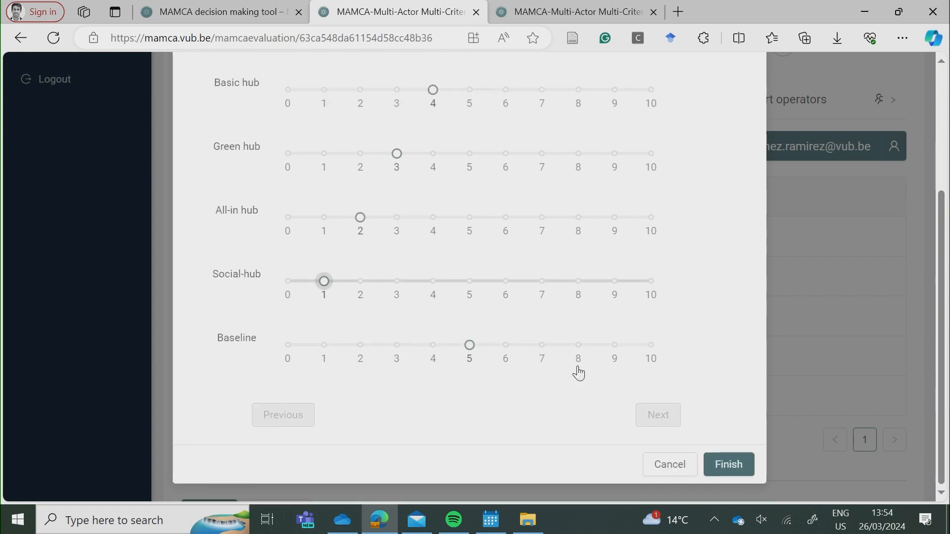
{"action": "left_click", "coordinate": [737, 468]}
Score Regional government's accessibility at 7, 7, 9, 7 for the four hubs and save.
{"action": "left_click", "coordinate": [601, 106]}
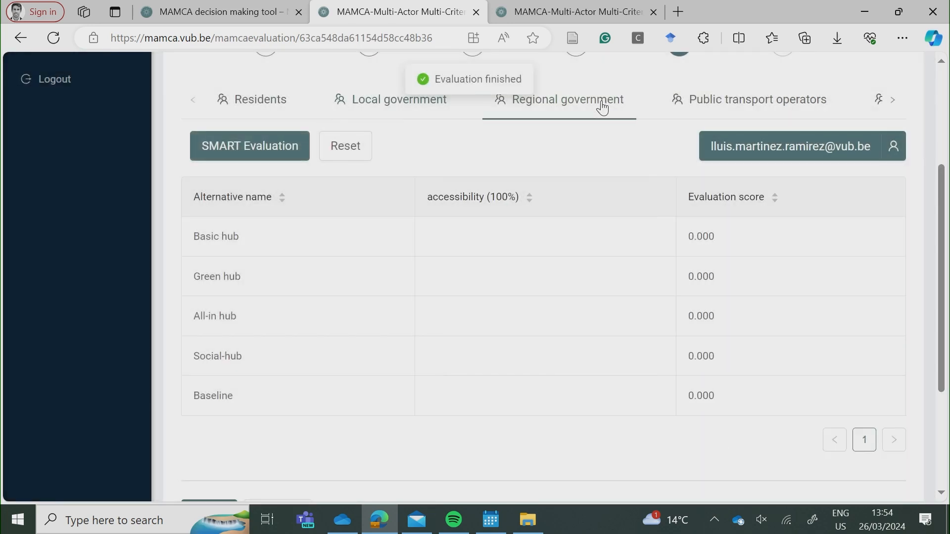
{"action": "left_click", "coordinate": [207, 156]}
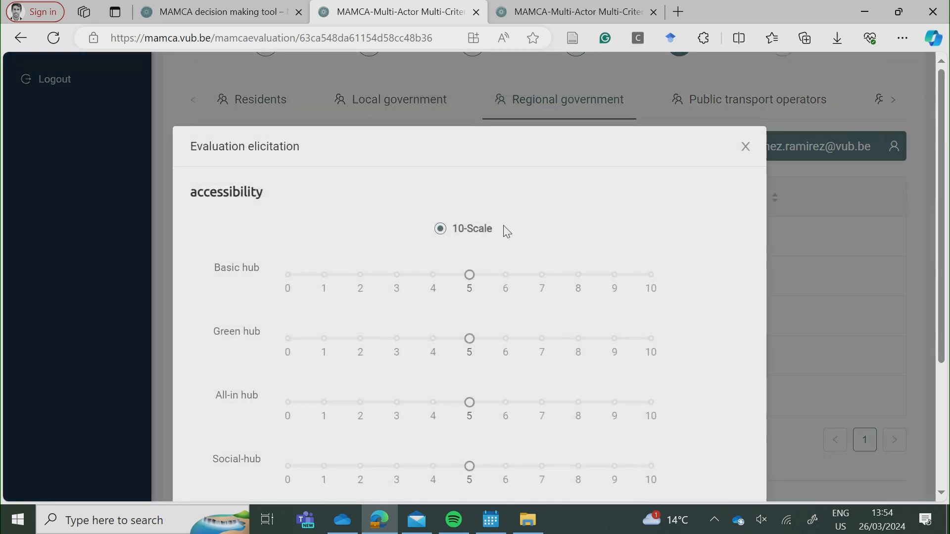
{"action": "scroll", "coordinate": [503, 229], "scroll_direction": "down", "scroll_amount": 2}
{"action": "left_click", "coordinate": [542, 183]}
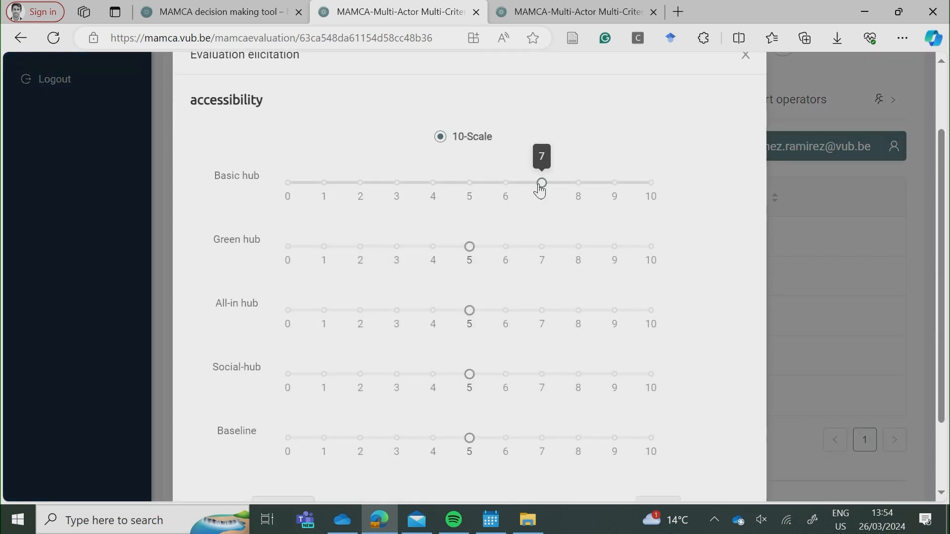
{"action": "left_click", "coordinate": [543, 247]}
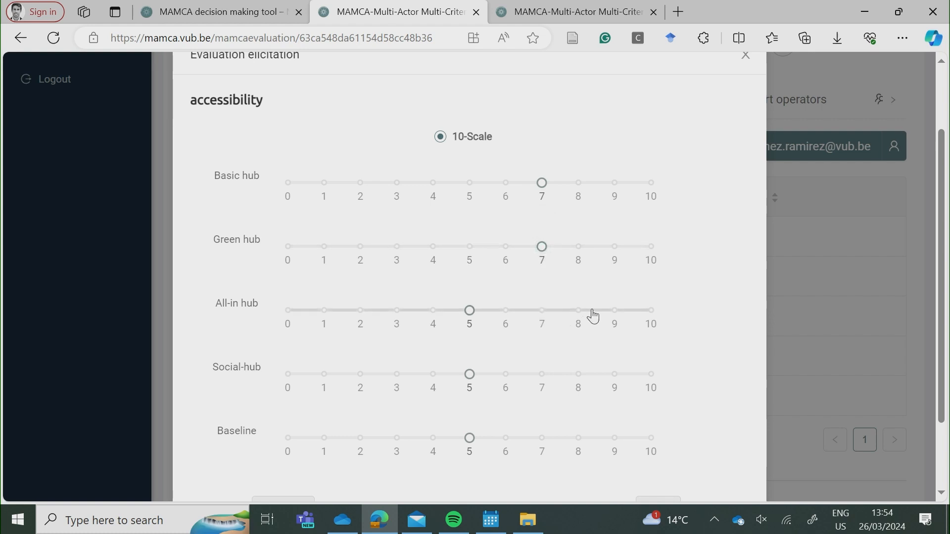
{"action": "left_click", "coordinate": [614, 310]}
{"action": "left_click", "coordinate": [541, 374]}
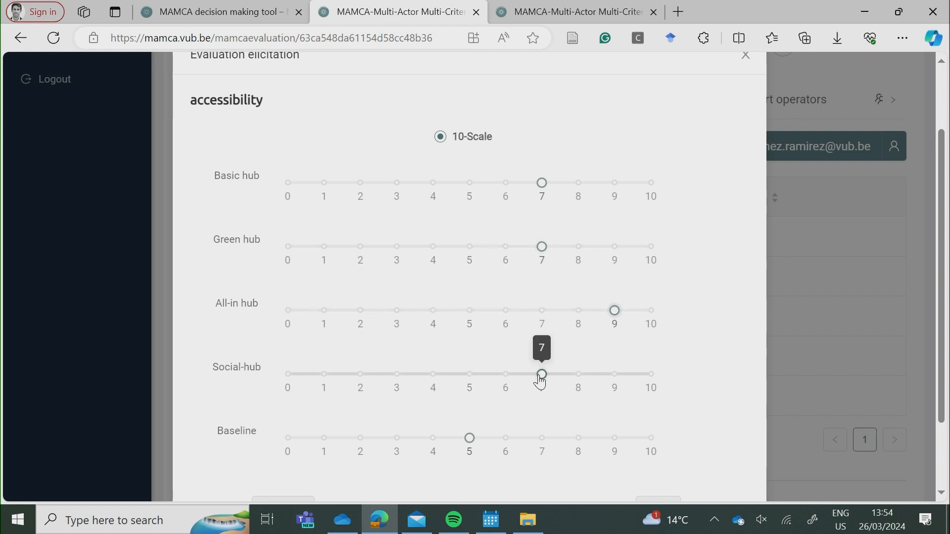
{"action": "scroll", "coordinate": [542, 379], "scroll_direction": "down", "scroll_amount": 2}
{"action": "left_click", "coordinate": [728, 464]}
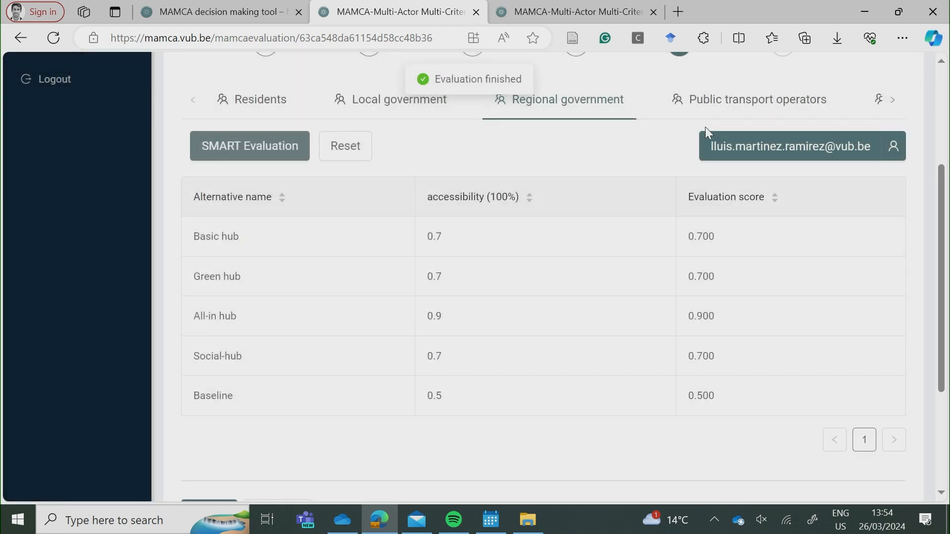
Score Public transport operators' efficiency at Basic 7, Green 7, All-in 6, Social-hub 3 and save.
{"action": "left_click", "coordinate": [238, 146]}
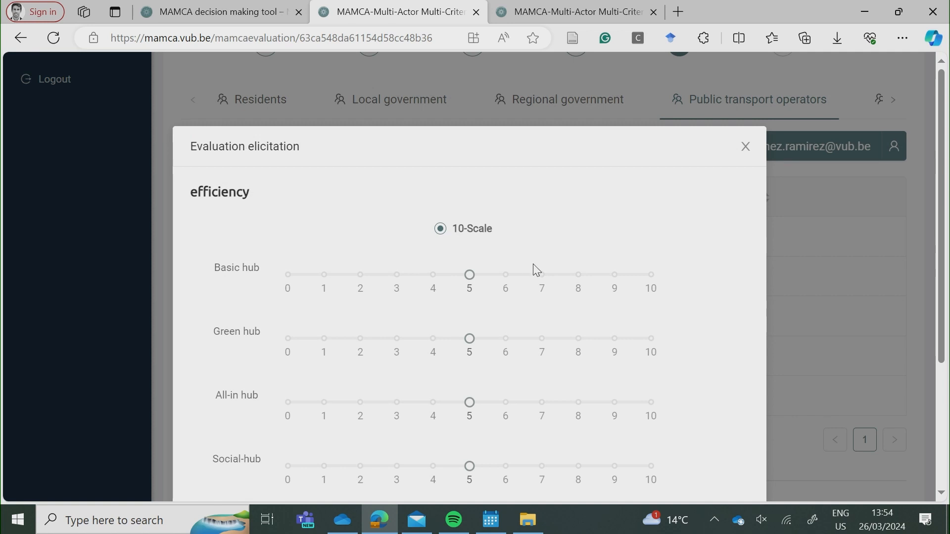
{"action": "scroll", "coordinate": [537, 269], "scroll_direction": "down", "scroll_amount": 2}
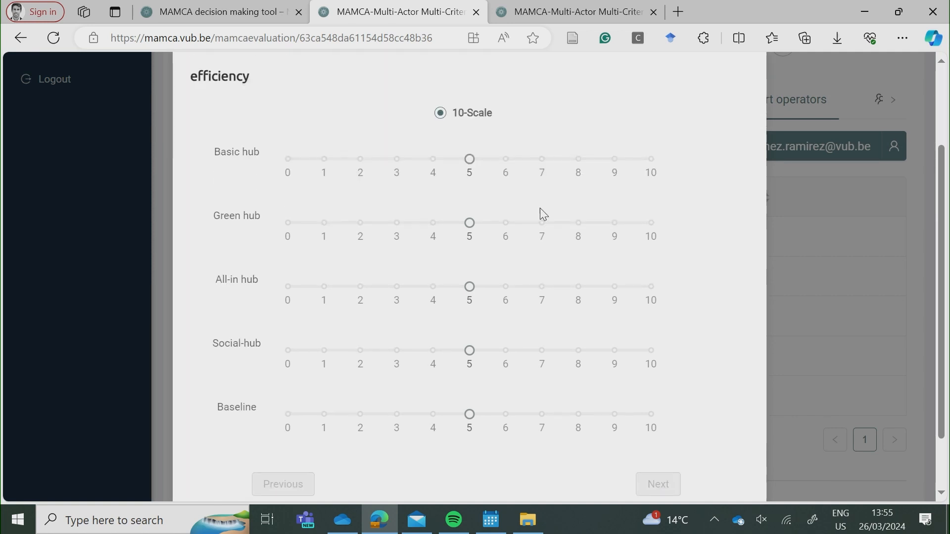
{"action": "left_click", "coordinate": [560, 159]}
{"action": "left_click", "coordinate": [540, 223]}
{"action": "left_click", "coordinate": [503, 288]}
{"action": "left_click", "coordinate": [397, 350]}
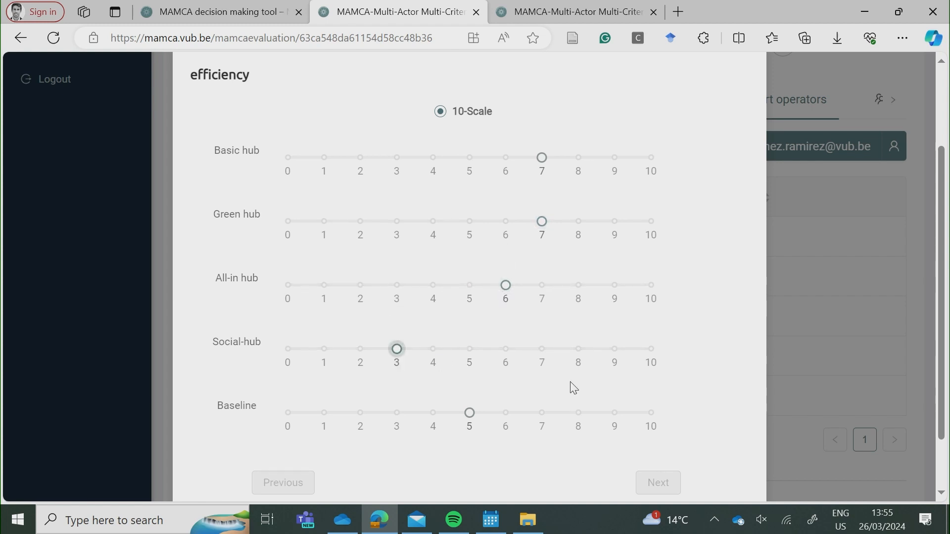
{"action": "scroll", "coordinate": [574, 388], "scroll_direction": "down", "scroll_amount": 1}
{"action": "left_click", "coordinate": [742, 468]}
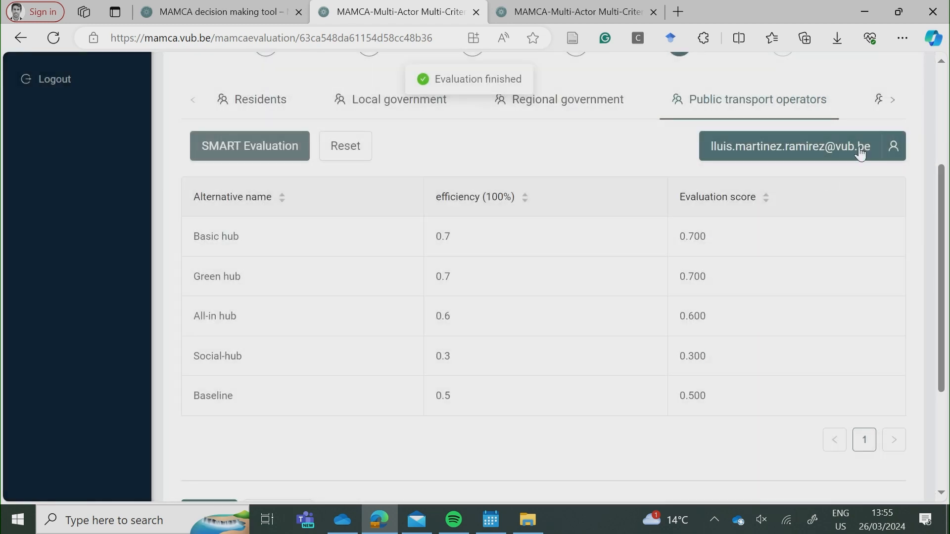
{"action": "left_click", "coordinate": [893, 100]}
Score Shared mobility providers' sustainable materials: Basic hub 4, Green hub 8, All-in hub 2, Social-hub 7.
{"action": "left_click", "coordinate": [811, 100]}
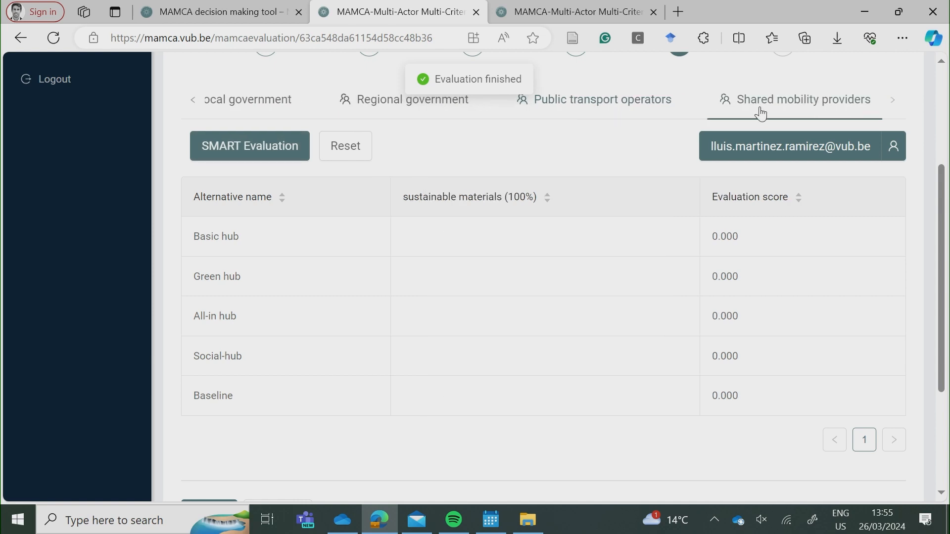
{"action": "left_click", "coordinate": [276, 147]}
{"action": "scroll", "coordinate": [506, 212], "scroll_direction": "down", "scroll_amount": 2}
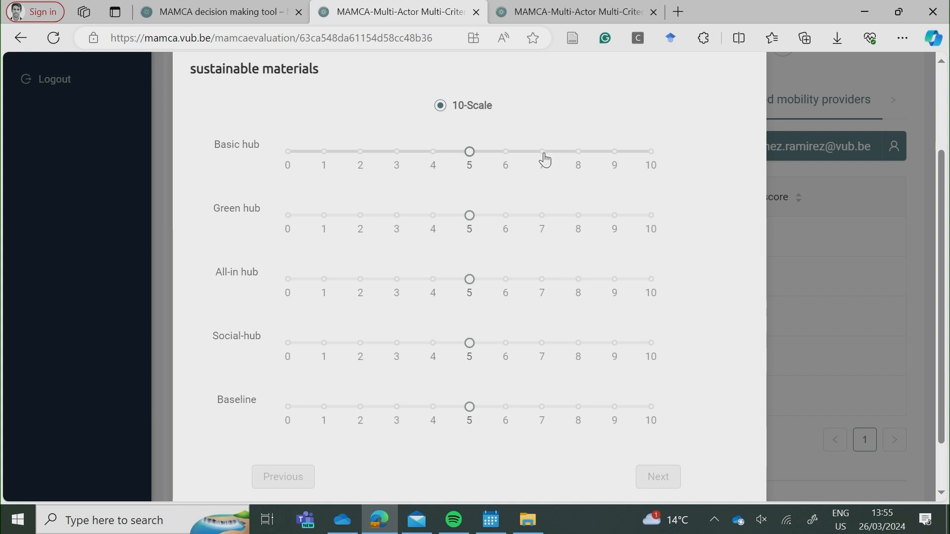
{"action": "left_click", "coordinate": [584, 221]}
{"action": "left_click", "coordinate": [542, 344]}
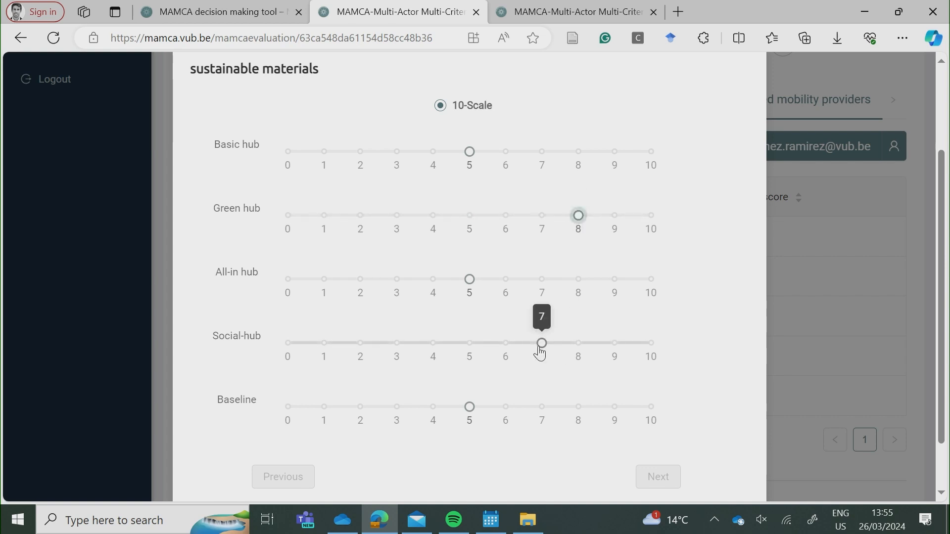
{"action": "left_click", "coordinate": [360, 280]}
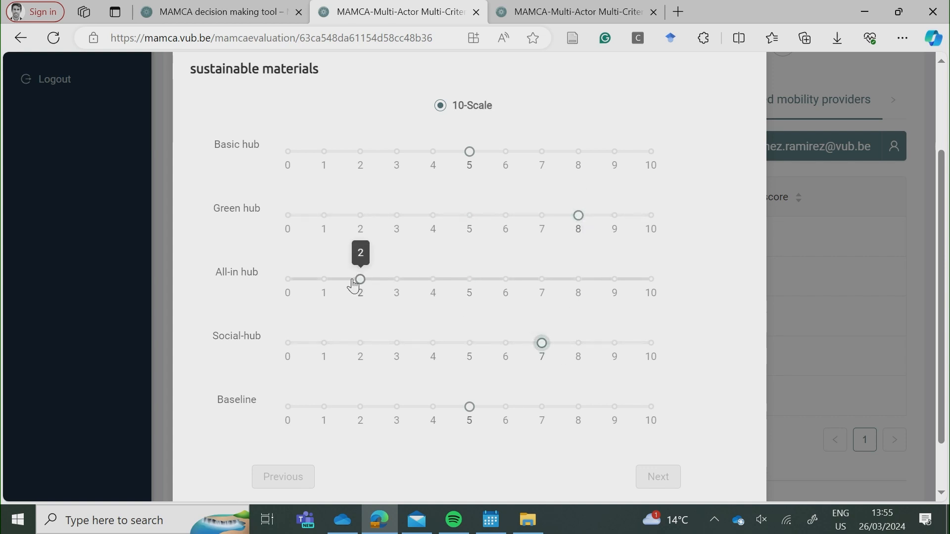
{"action": "left_click", "coordinate": [433, 152]}
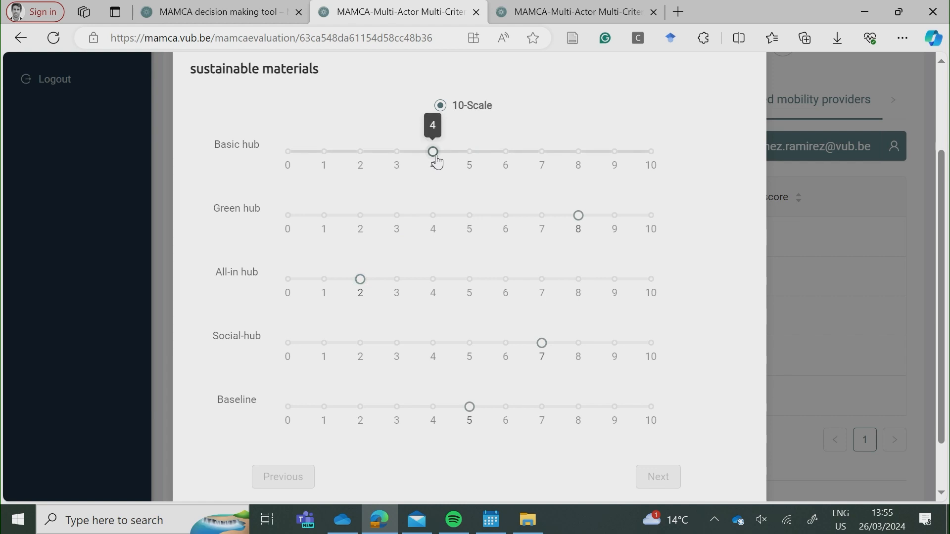
{"action": "scroll", "coordinate": [435, 161], "scroll_direction": "down", "scroll_amount": 2}
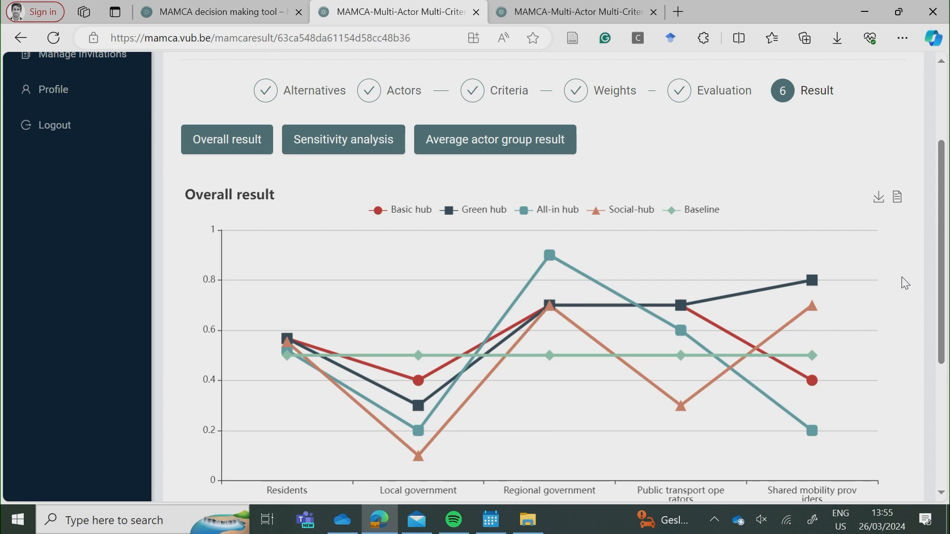
{"action": "scroll", "coordinate": [905, 283], "scroll_direction": "down", "scroll_amount": 1}
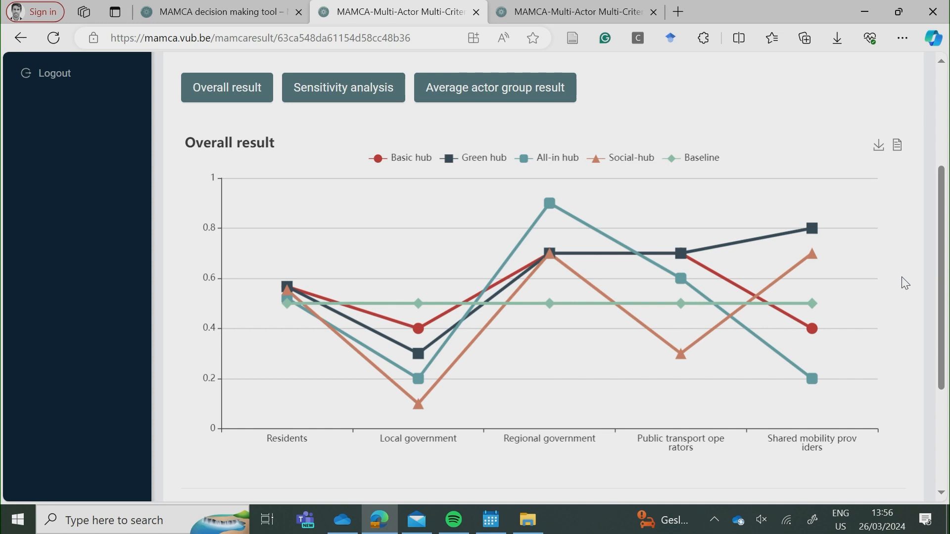
Scroll through the overall result chart and back up to the top.
{"action": "scroll", "coordinate": [891, 282], "scroll_direction": "down", "scroll_amount": 1}
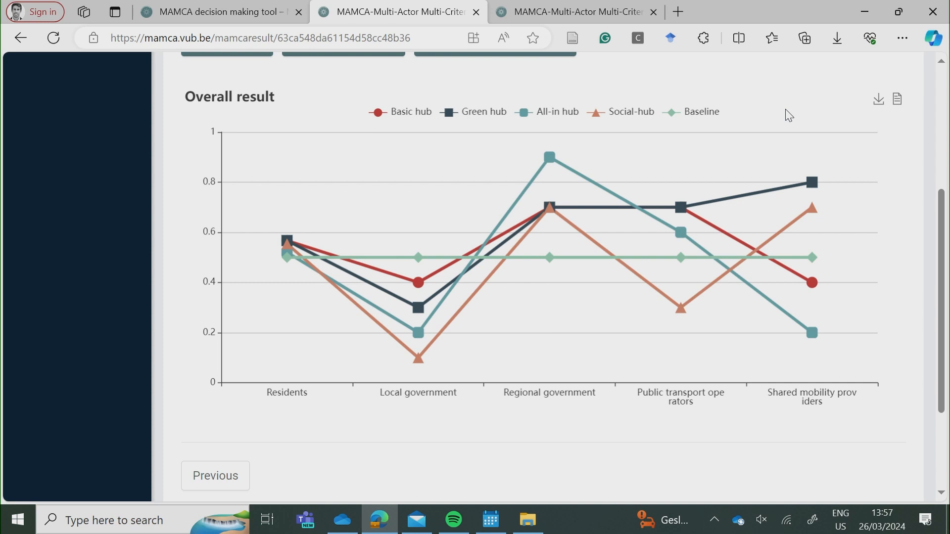
{"action": "scroll", "coordinate": [318, 152], "scroll_direction": "up", "scroll_amount": 2}
Open the per-actor sensitivity charts and move from Local government to Regional government's chart.
{"action": "left_click", "coordinate": [318, 152]}
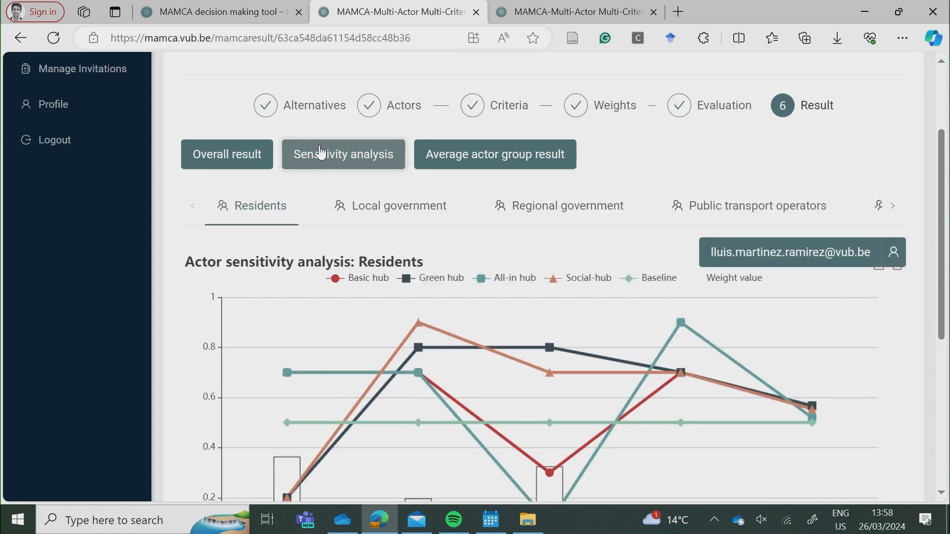
{"action": "scroll", "coordinate": [700, 171], "scroll_direction": "down", "scroll_amount": 1}
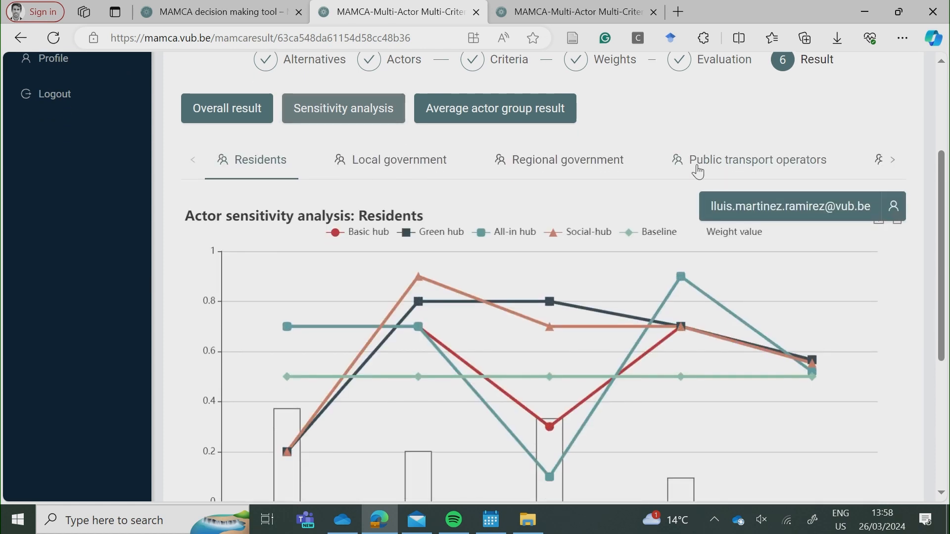
{"action": "scroll", "coordinate": [500, 176], "scroll_direction": "down", "scroll_amount": 2}
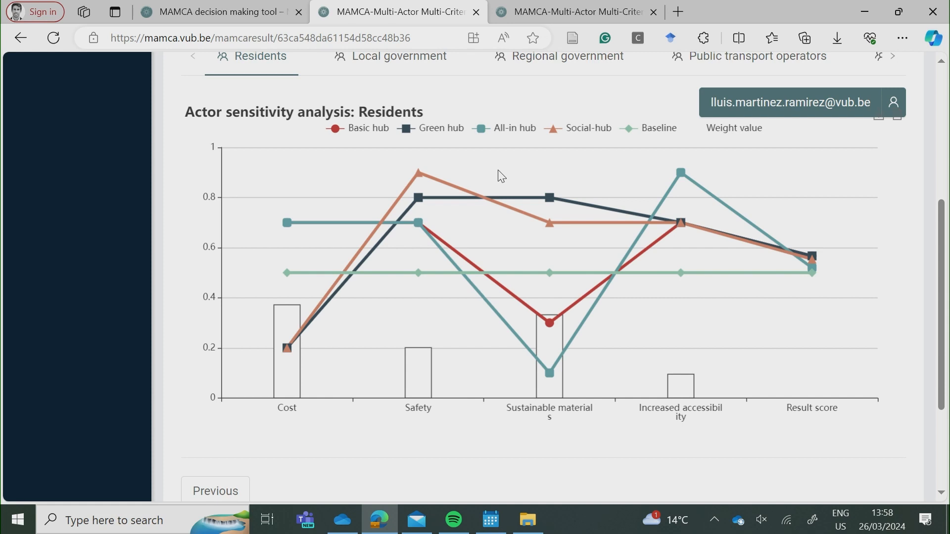
{"action": "scroll", "coordinate": [500, 176], "scroll_direction": "up", "scroll_amount": 1}
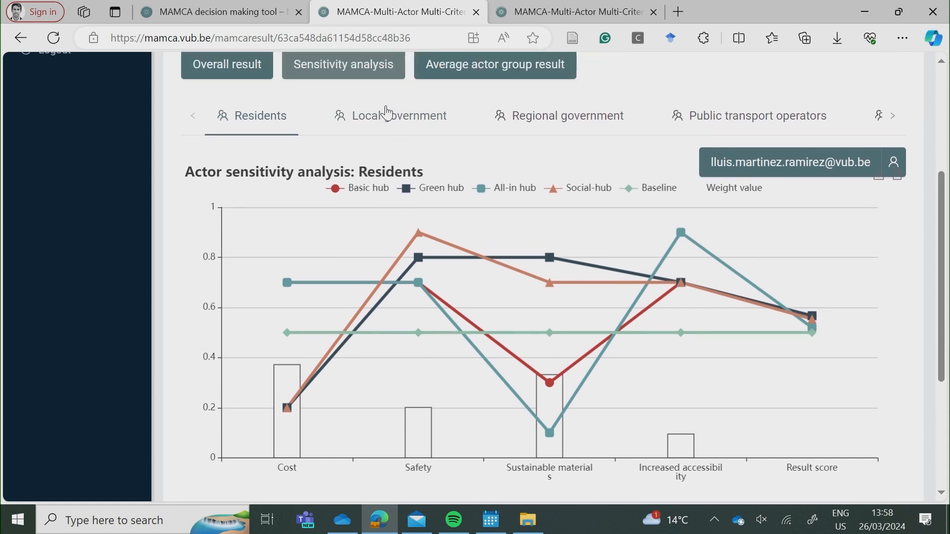
{"action": "left_click", "coordinate": [387, 113]}
{"action": "left_click", "coordinate": [568, 117]}
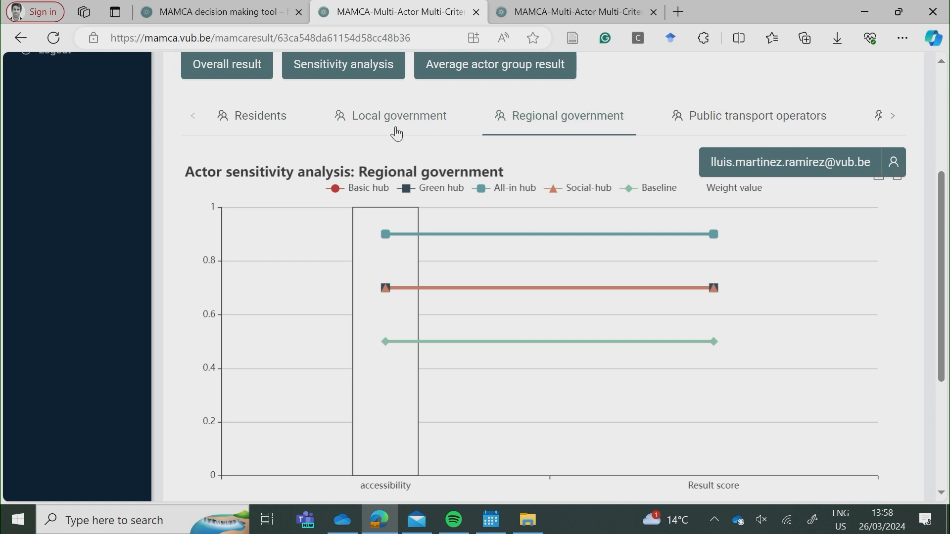
{"action": "scroll", "coordinate": [435, 121], "scroll_direction": "up", "scroll_amount": 1}
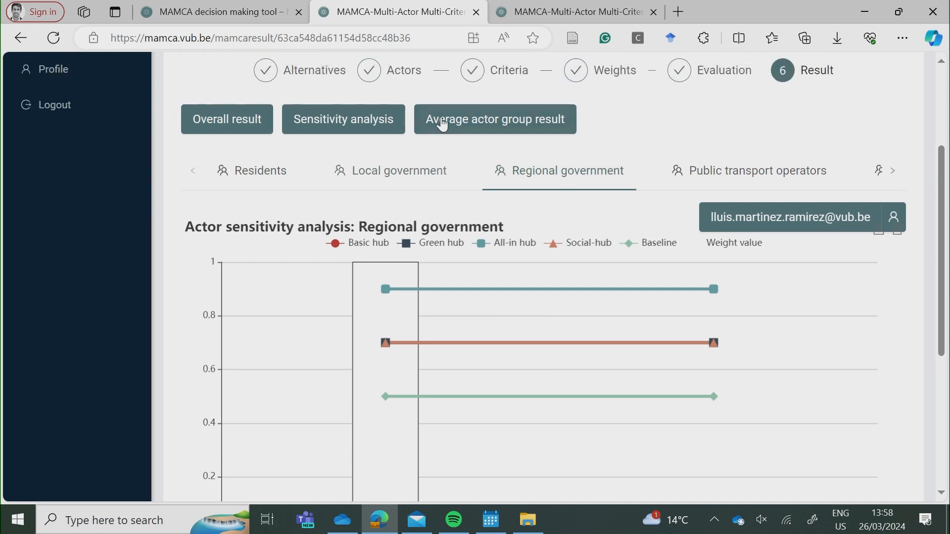